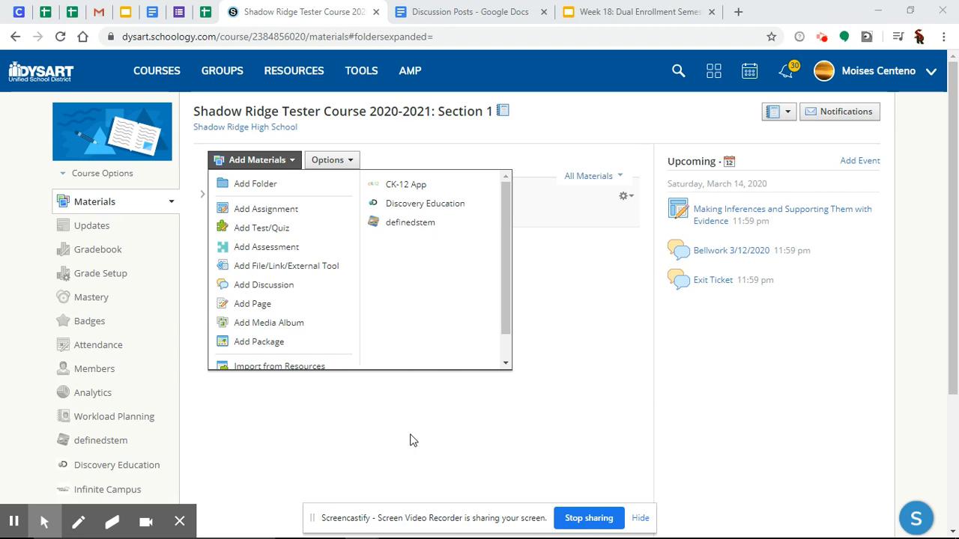
# - Upload the AOW DEMO PDF file from the Desktop folder to the course materials
pyautogui.click(410, 441)
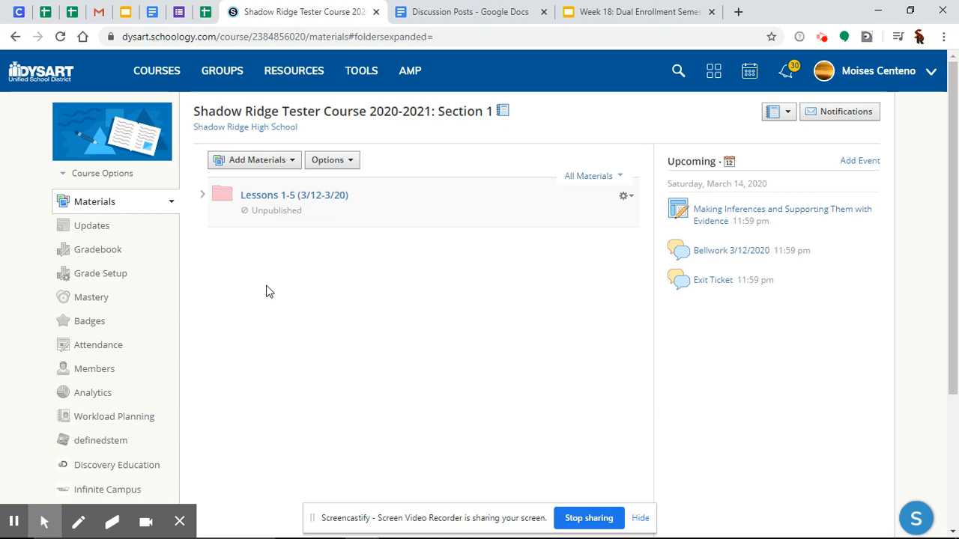
pyautogui.click(277, 160)
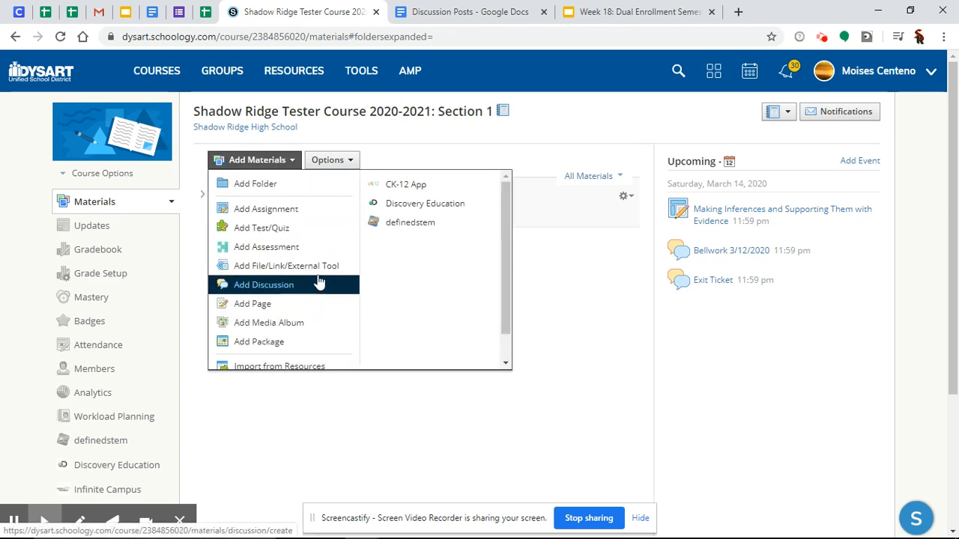
pyautogui.click(255, 266)
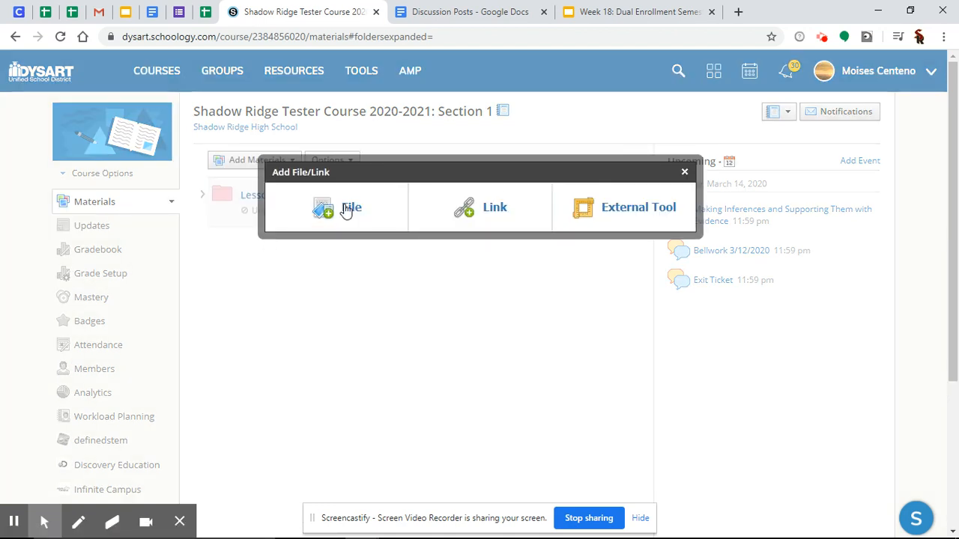
pyautogui.click(342, 204)
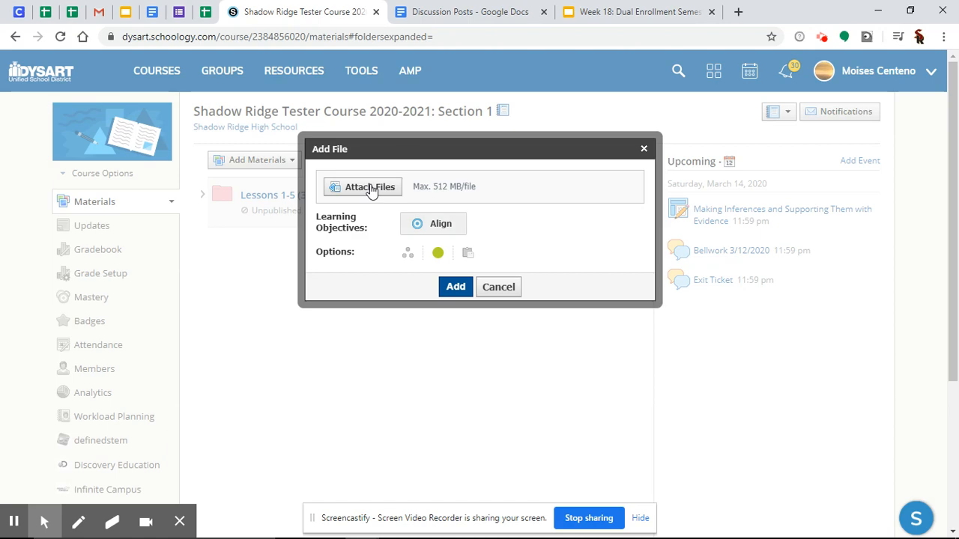
pyautogui.click(370, 189)
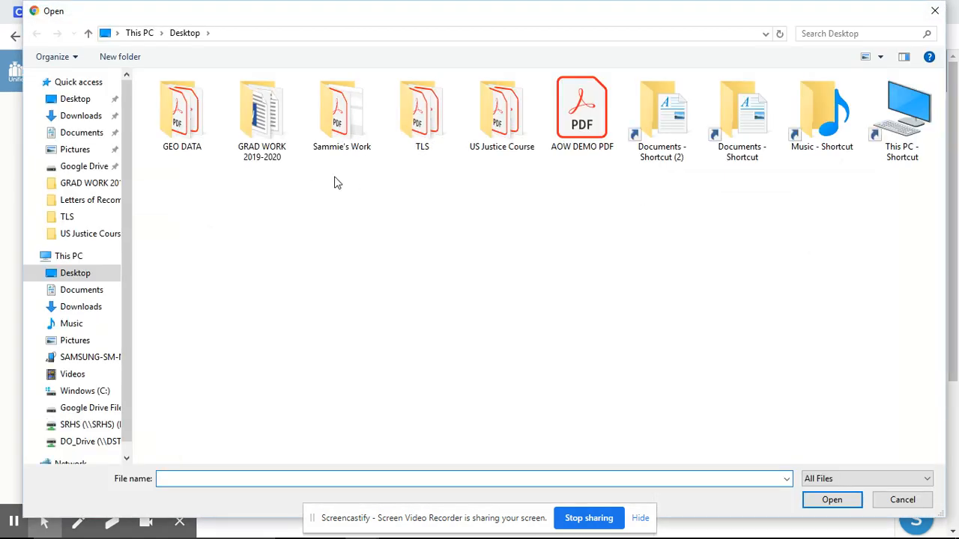
pyautogui.doubleClick(588, 129)
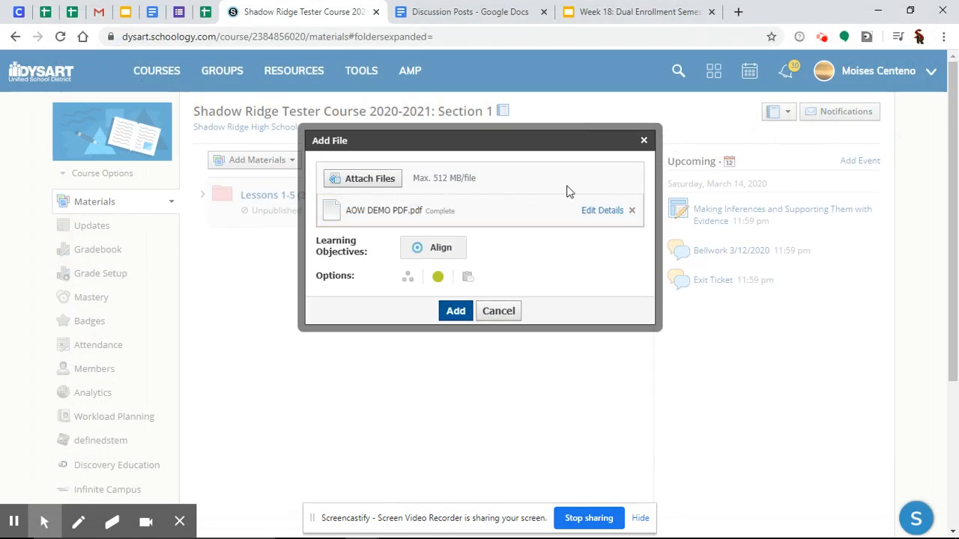
pyautogui.click(469, 310)
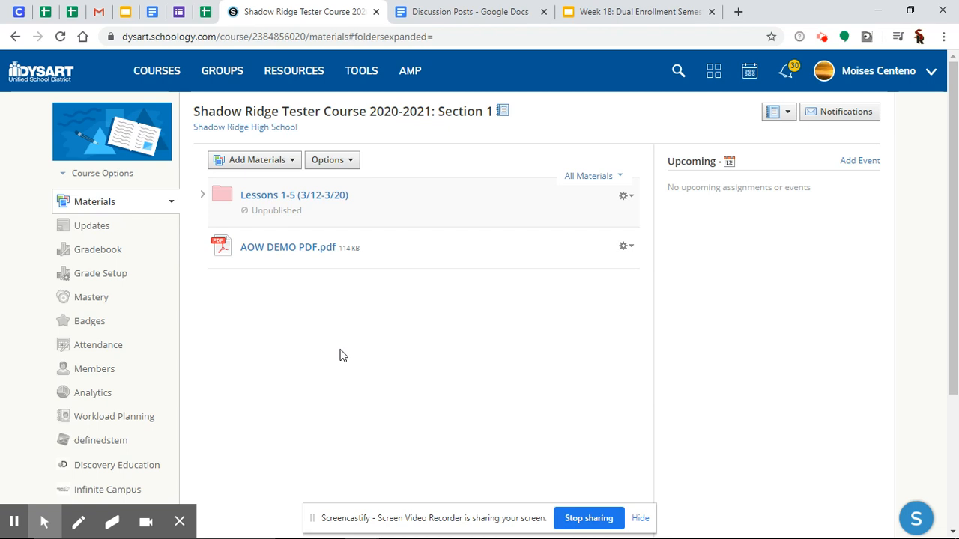
# - Copy the URL of the Week 18: Dual Enrollment Semester 1 presentation and paste it into a new link material in the Schoology course
pyautogui.click(599, 13)
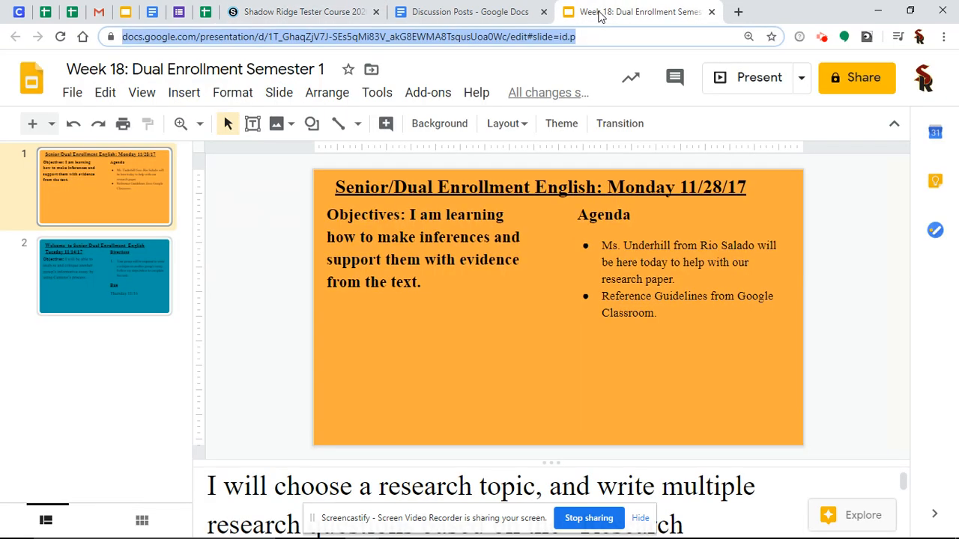
pyautogui.click(191, 38)
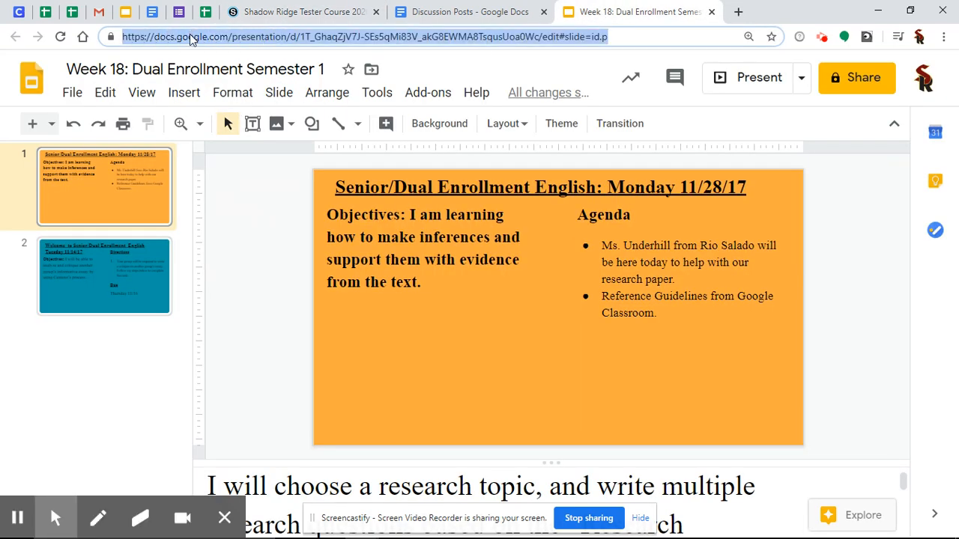
pyautogui.click(253, 8)
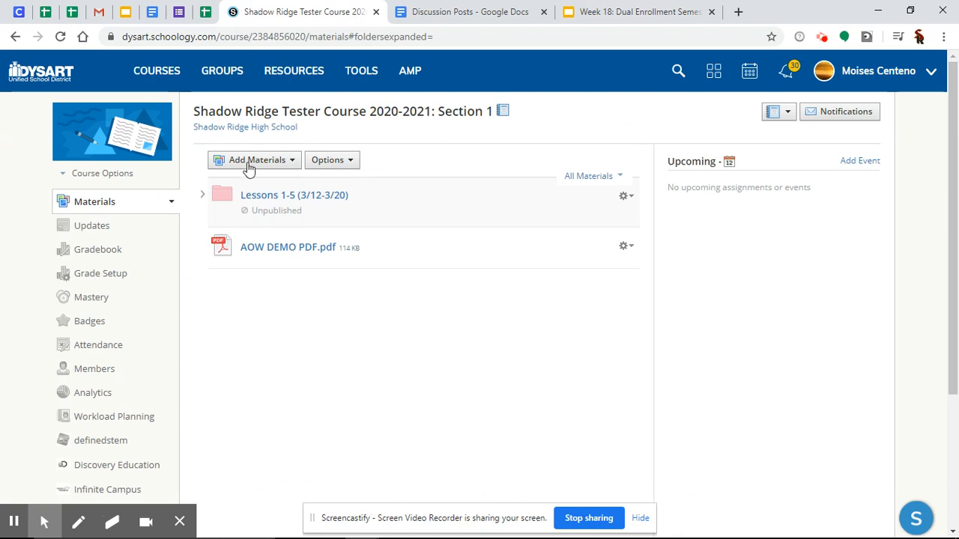
pyautogui.click(250, 165)
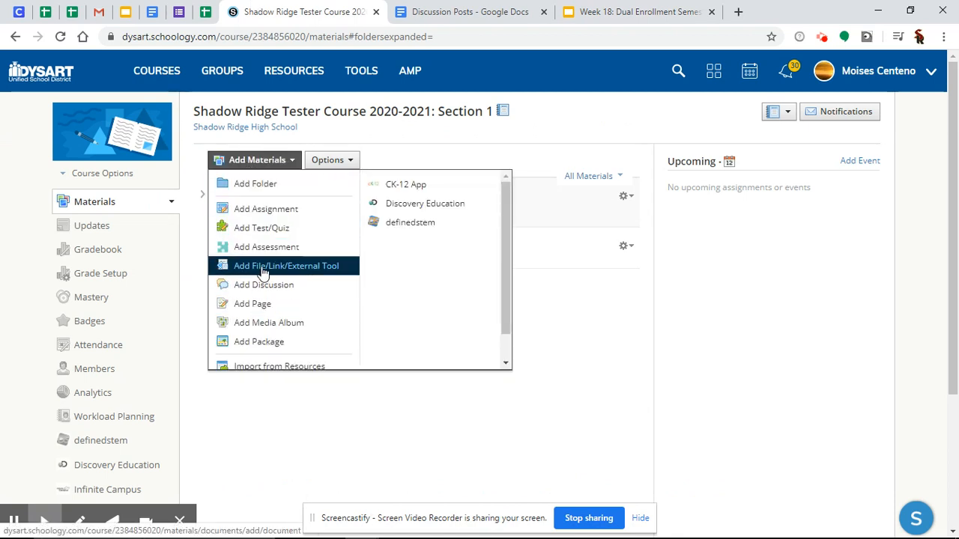
pyautogui.click(296, 268)
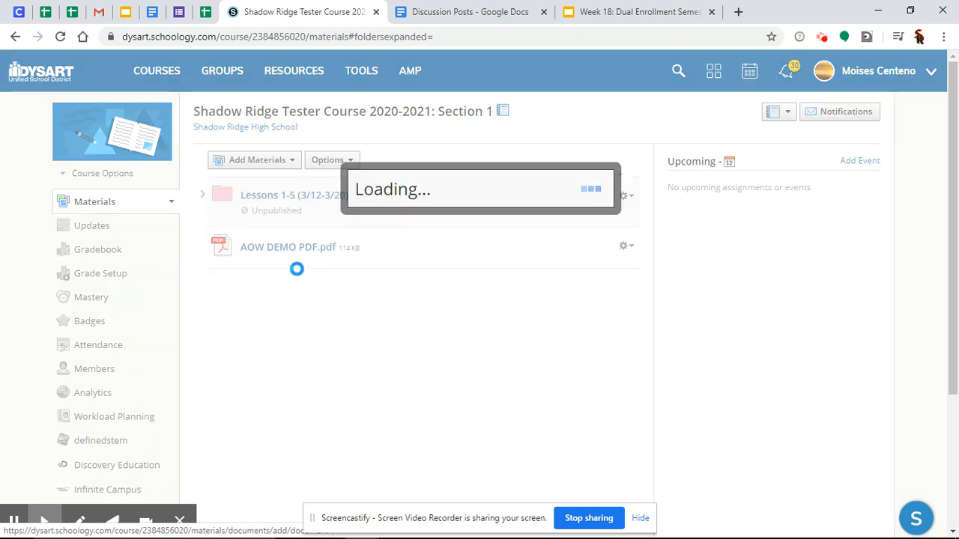
pyautogui.click(493, 207)
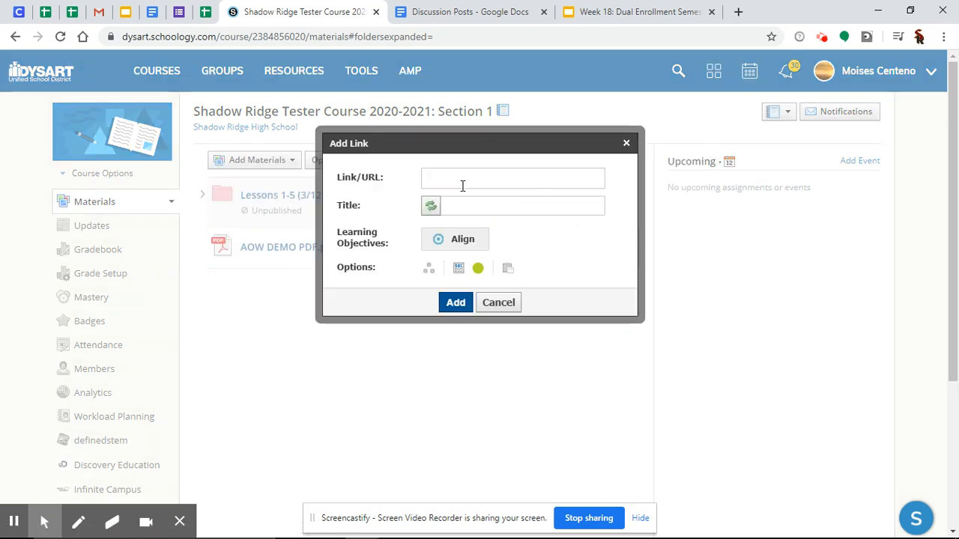
pyautogui.hotkey('ctrl', 'v')
# - Title the link "How to Make Inferences and Support Them with Evidene Presentation" and add it to the course
pyautogui.click(464, 203)
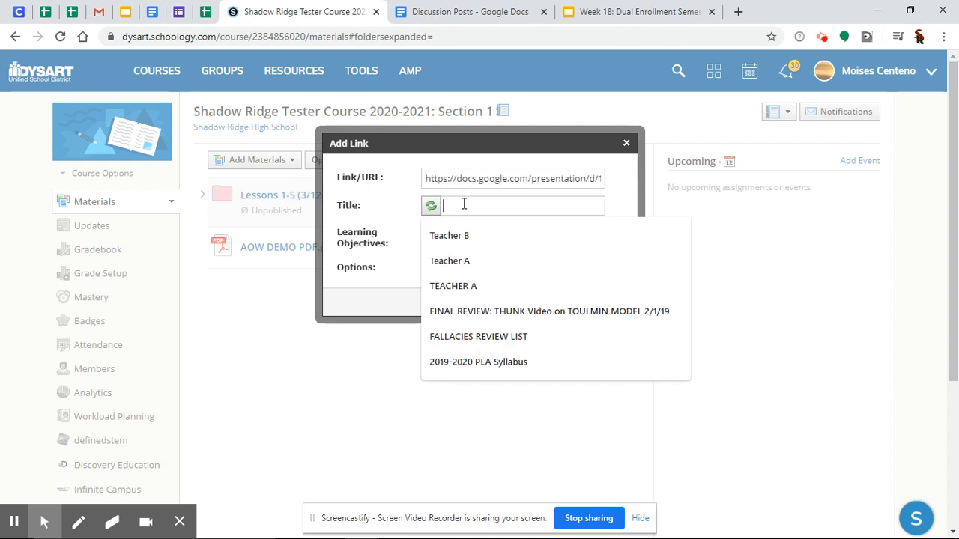
pyautogui.write('How to ')
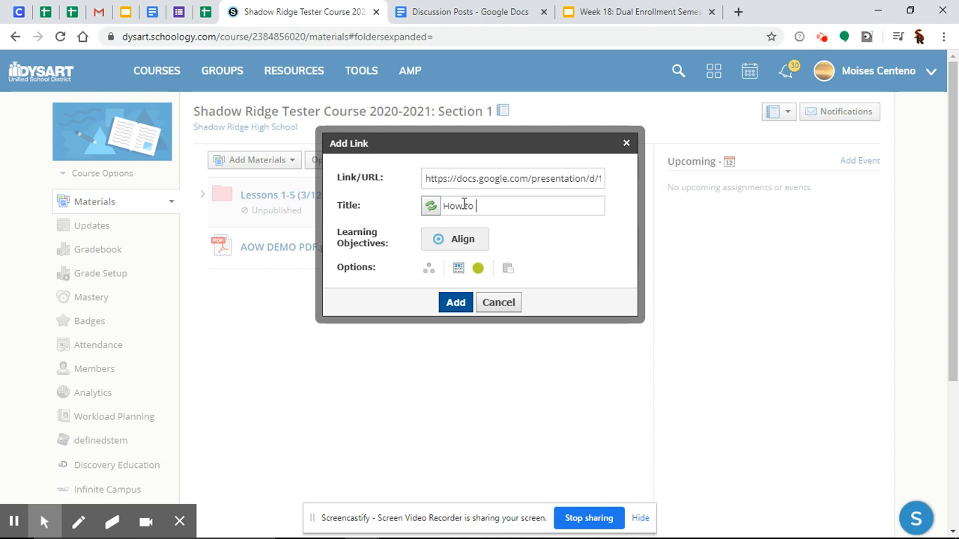
pyautogui.write('Make Inferences and Suppor')
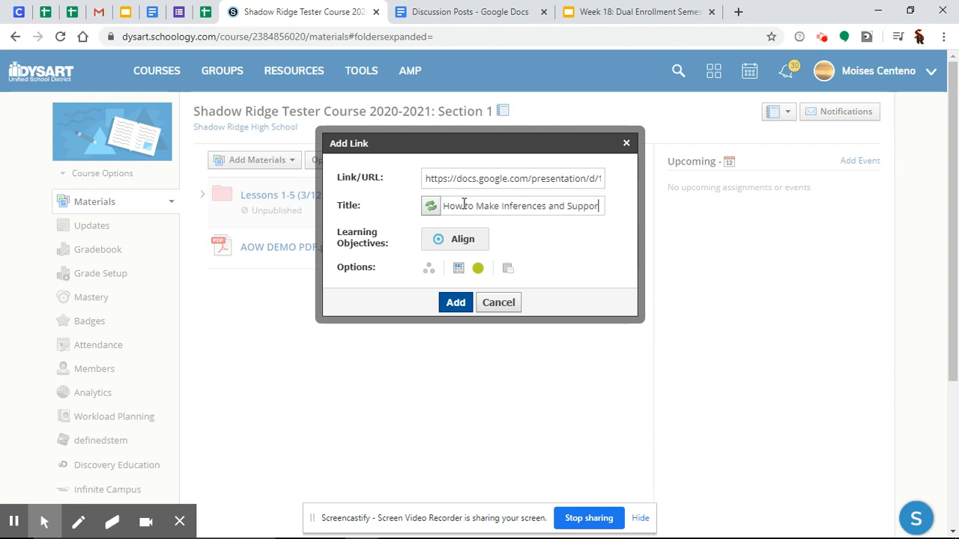
pyautogui.write('t Them with')
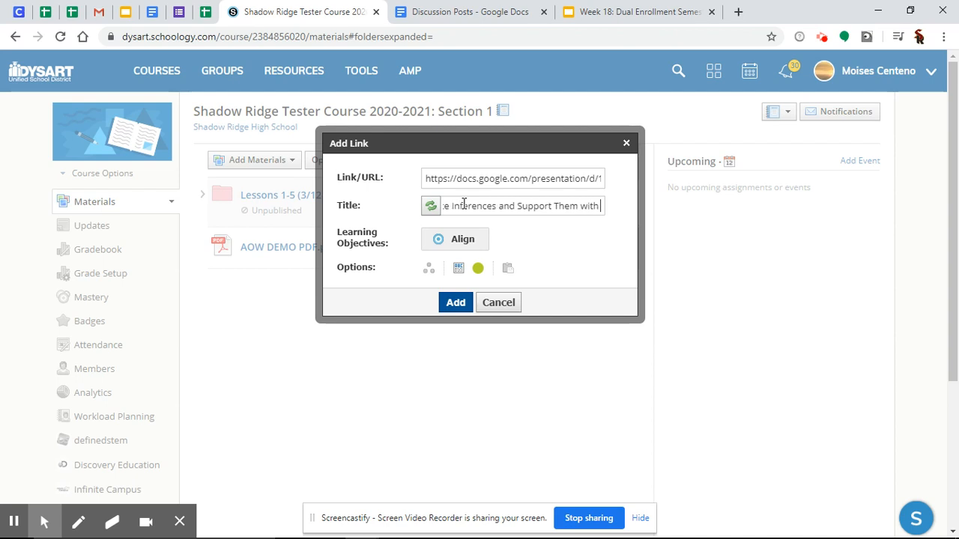
pyautogui.write(' Evi')
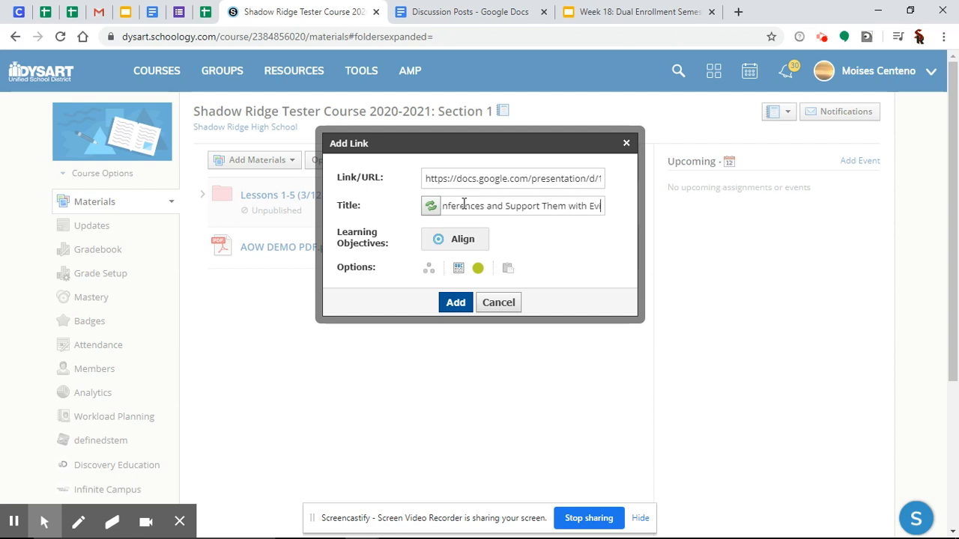
pyautogui.write('dene Present')
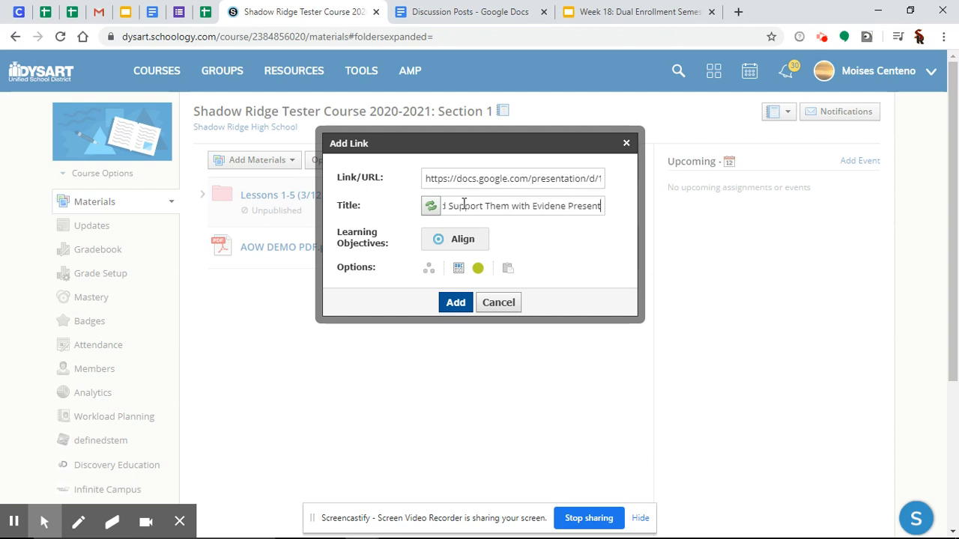
pyautogui.write('ation')
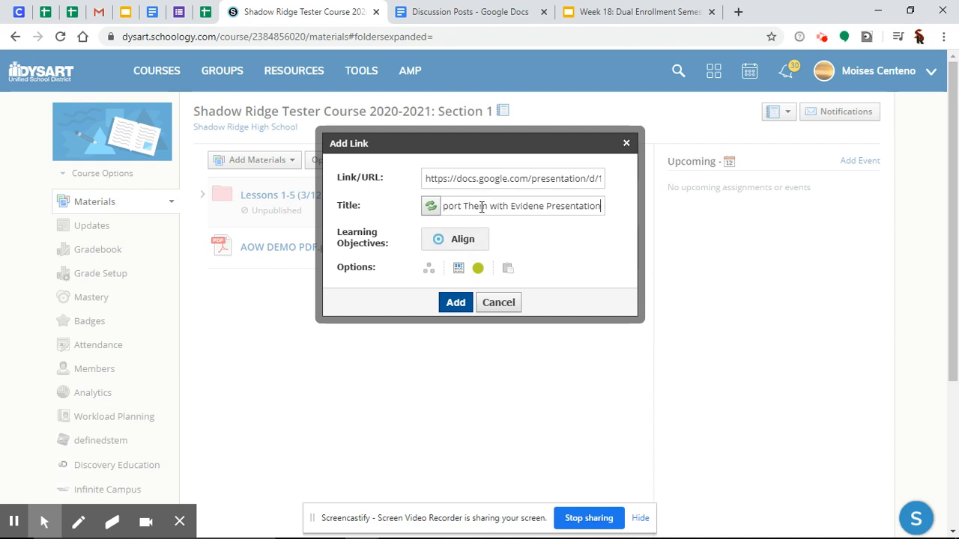
pyautogui.tripleClick(482, 207)
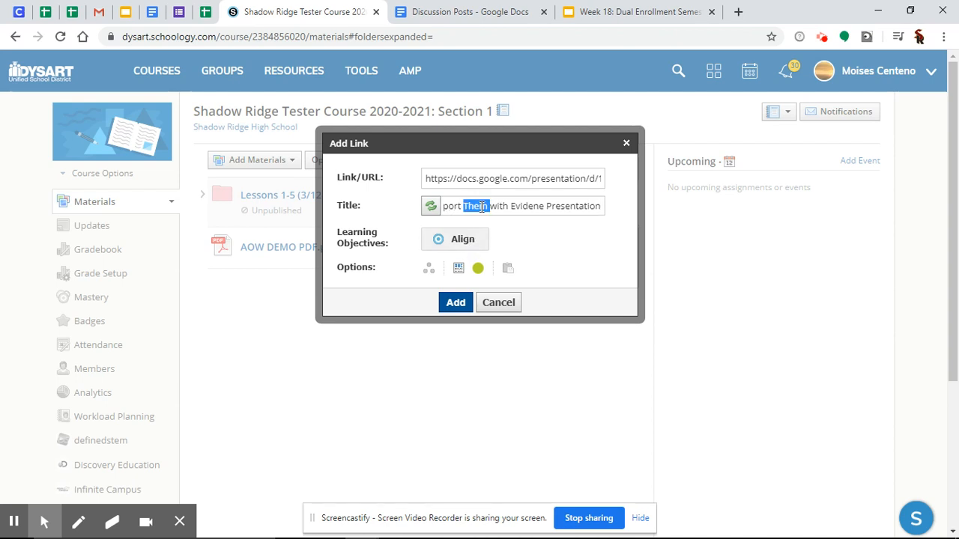
pyautogui.click(455, 303)
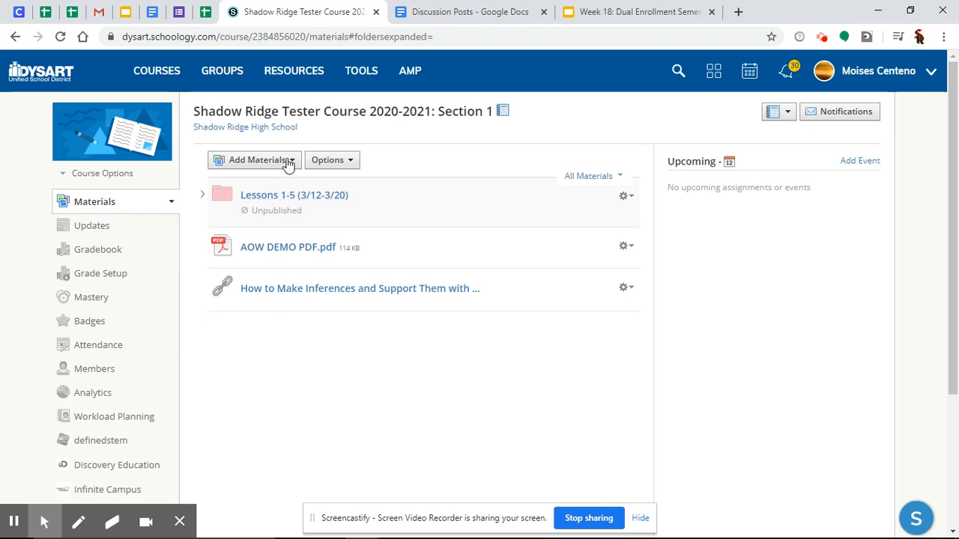
# - Start a new assignment and attach the Google Drive document "Making Inferences and Supporting Them with Evidence"
pyautogui.click(252, 161)
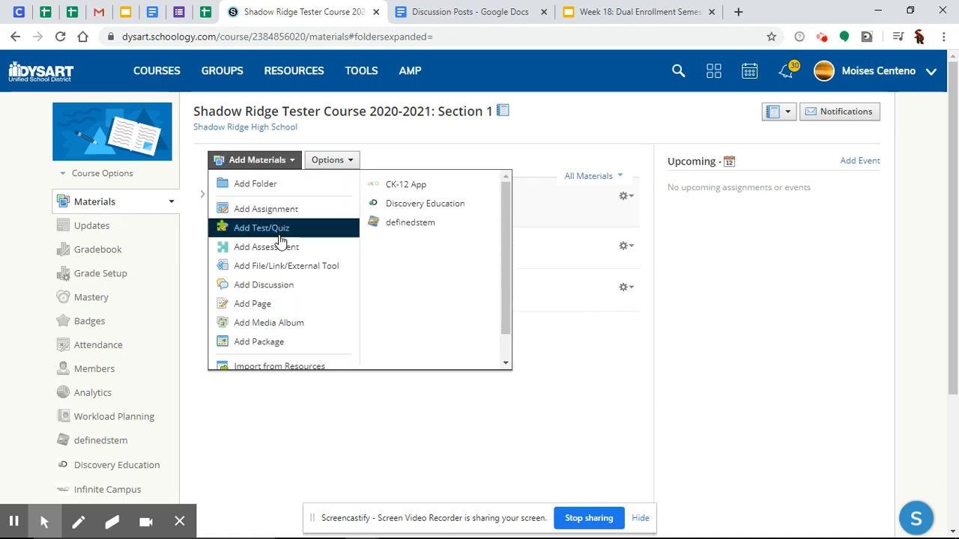
pyautogui.click(268, 209)
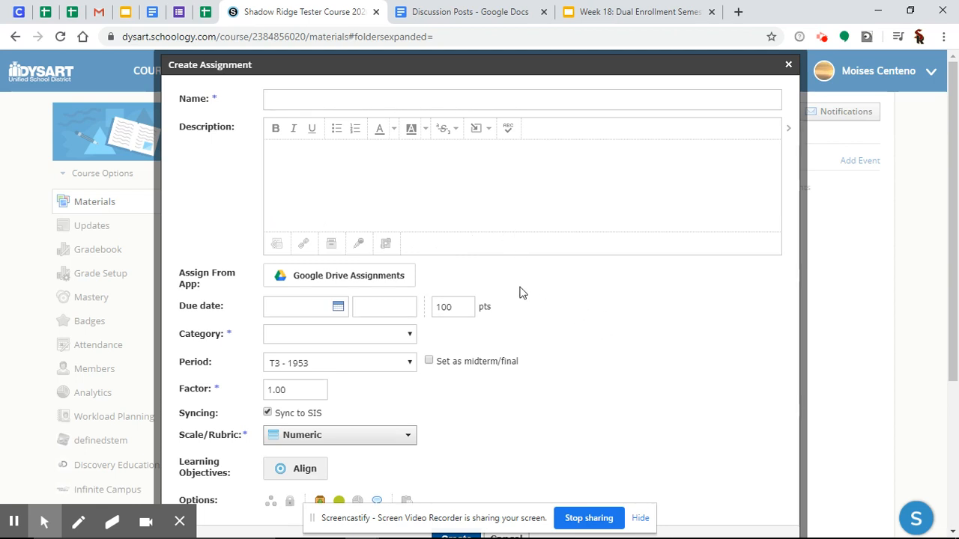
pyautogui.click(315, 279)
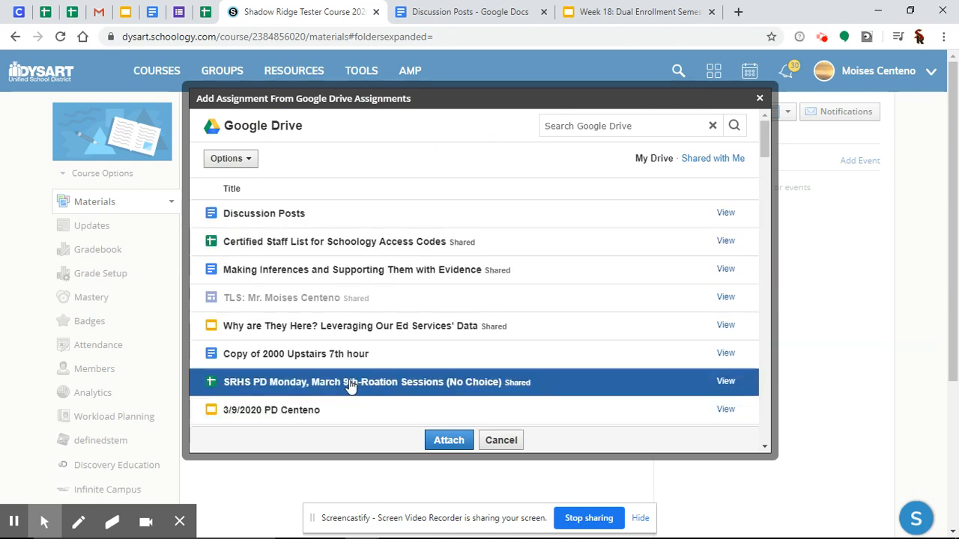
pyautogui.click(626, 126)
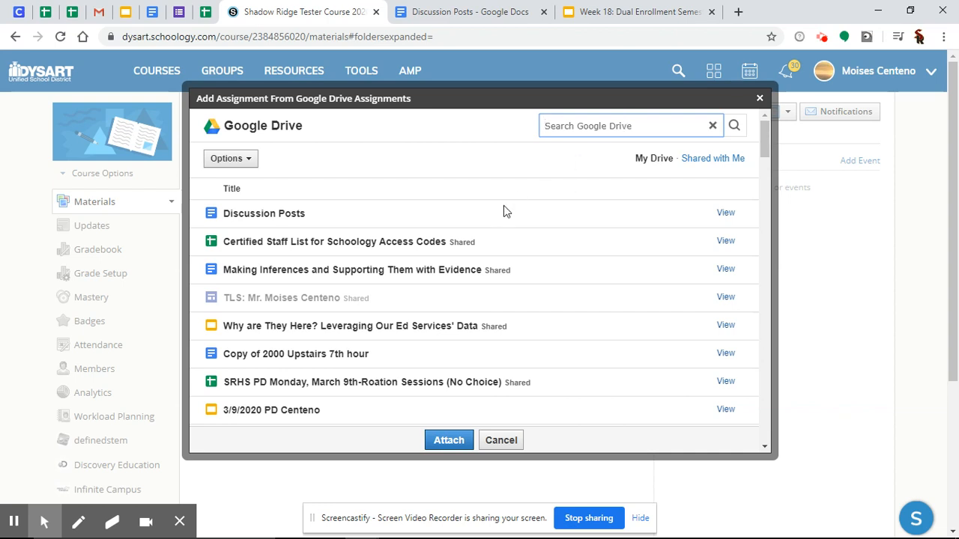
pyautogui.click(458, 245)
pyautogui.click(431, 271)
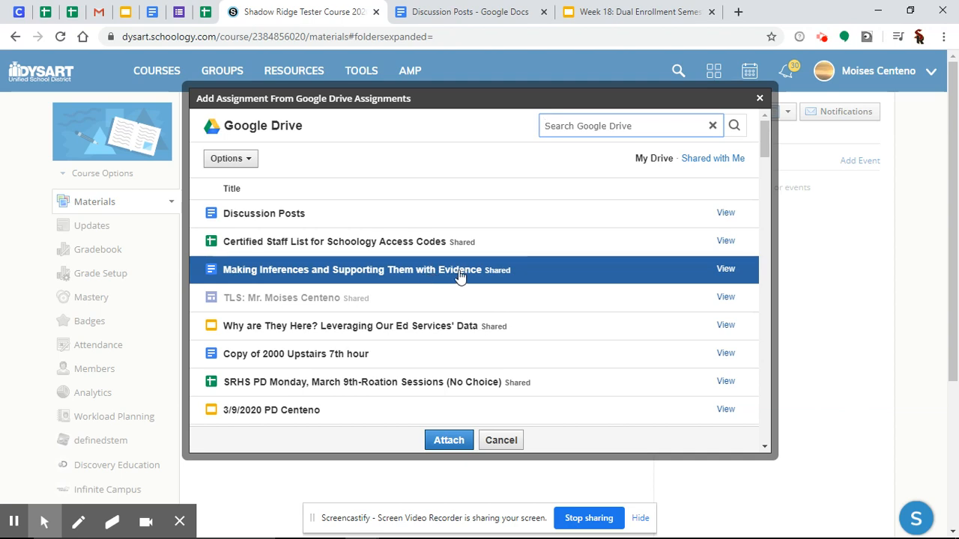
pyautogui.click(450, 439)
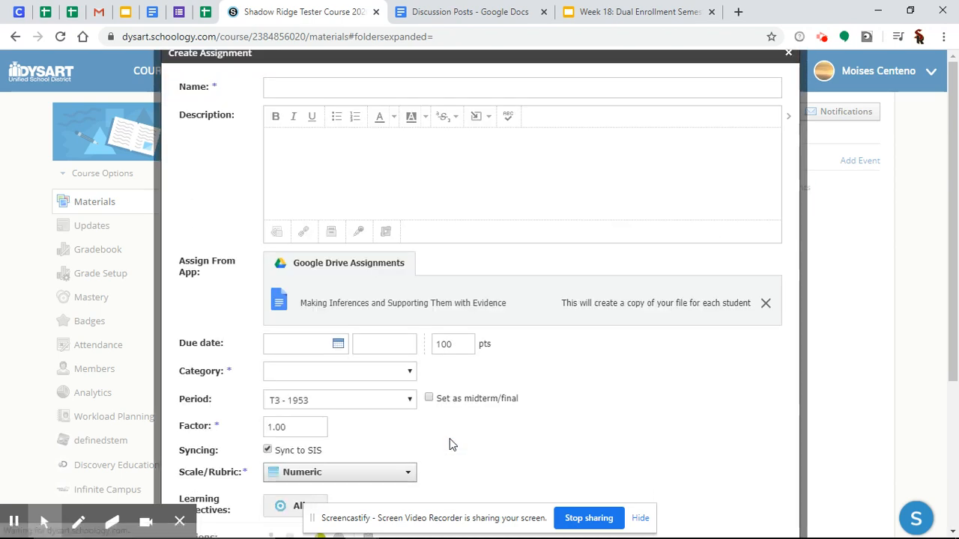
# - Name the assignment "How to Make Inferences and Support Them with Evidene Presentation" and set its due date to 3/13/20
pyautogui.click(329, 89)
pyautogui.write('How to Make Inferences and Support Them with Evidene Presentation')
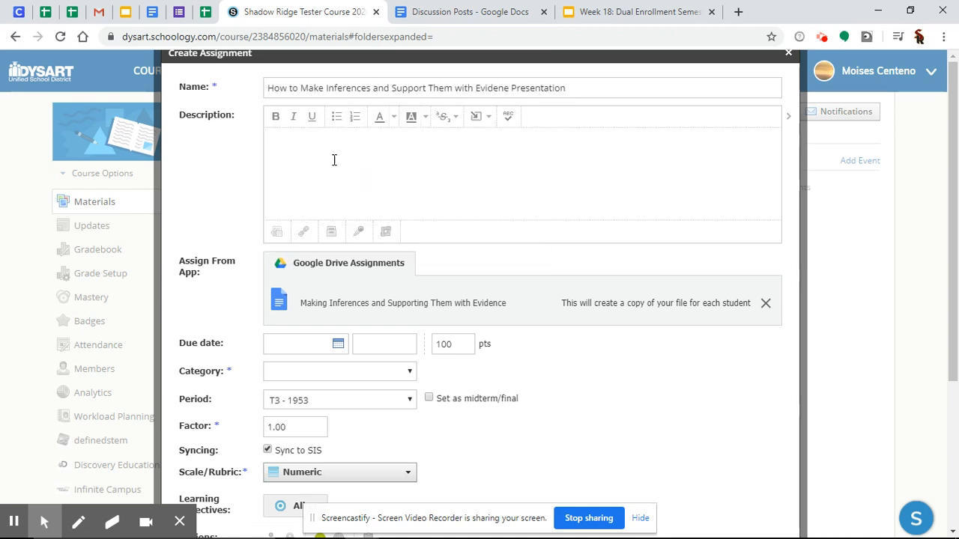
pyautogui.click(343, 349)
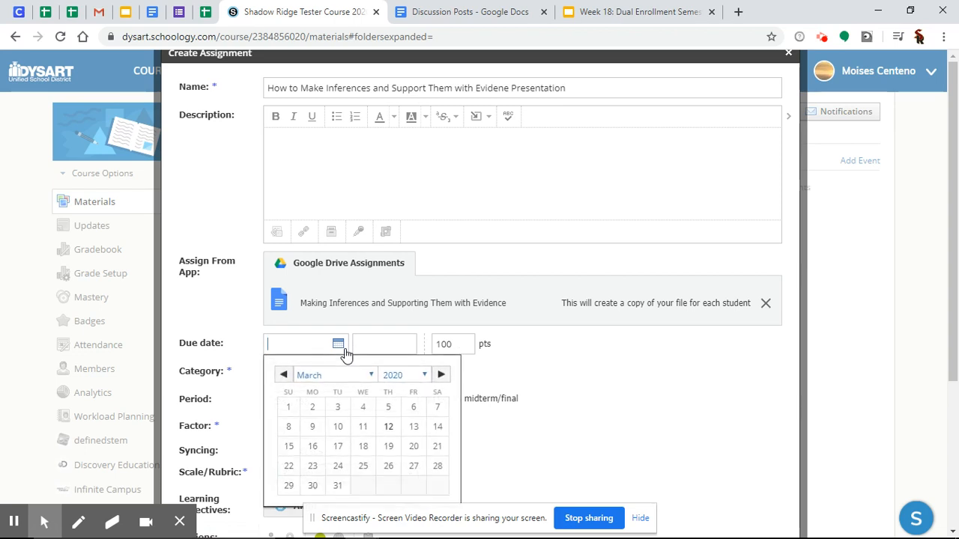
pyautogui.click(414, 427)
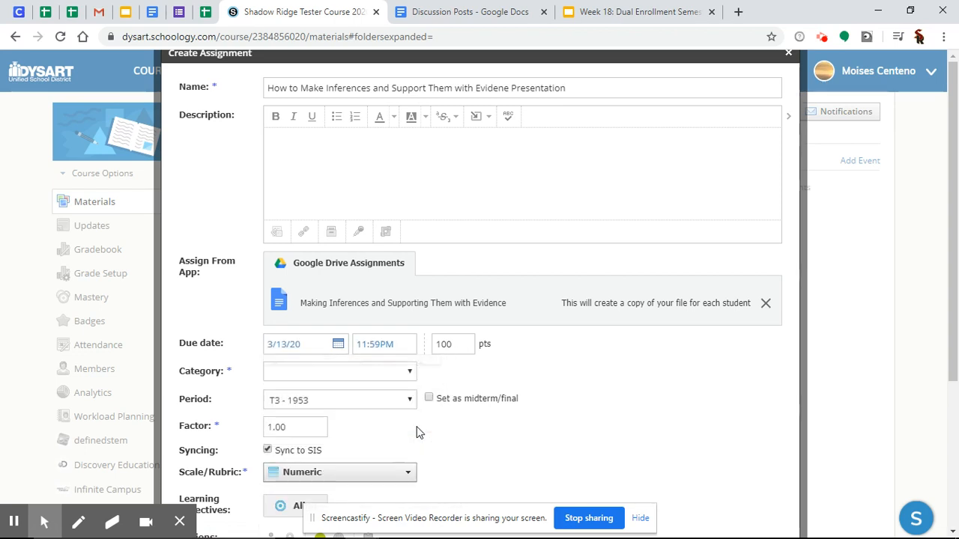
# - Make the assignment worth 10 points in the Classwork category and create it
pyautogui.doubleClick(451, 350)
pyautogui.write('10')
pyautogui.click(402, 377)
pyautogui.click(346, 441)
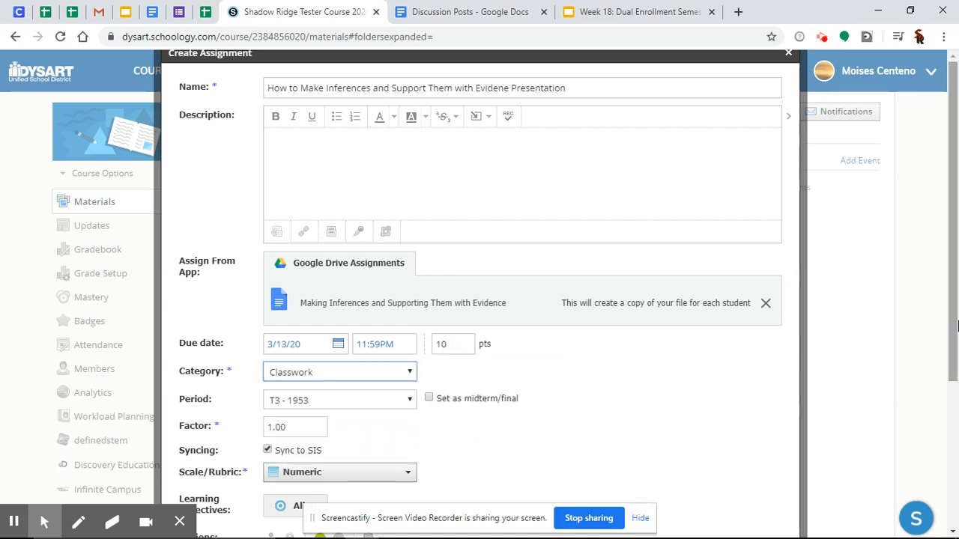
pyautogui.moveTo(953, 325); pyautogui.dragTo(953, 429)
pyautogui.click(456, 418)
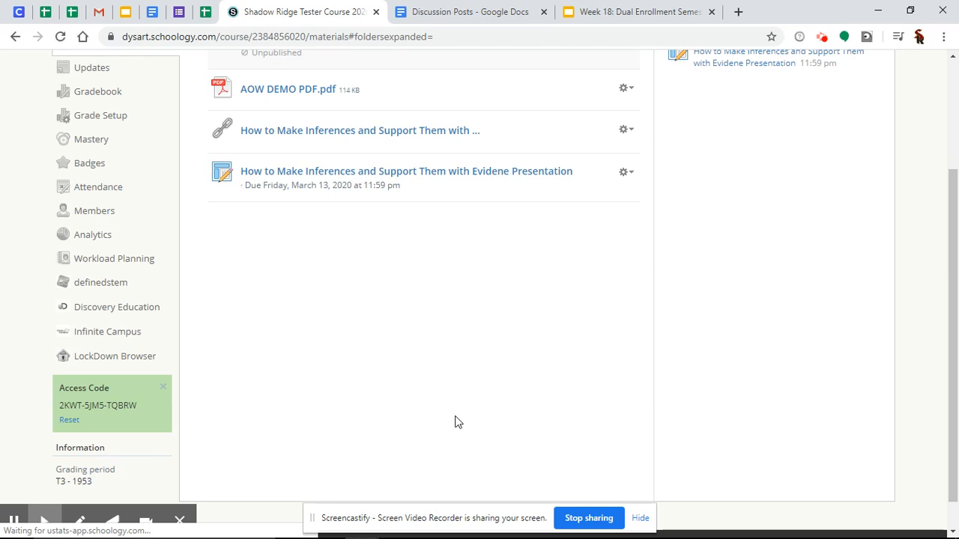
# - Start a new discussion in the course materials and title it "Bellwork 3/12/2020"
pyautogui.moveTo(954, 299); pyautogui.dragTo(957, 193)
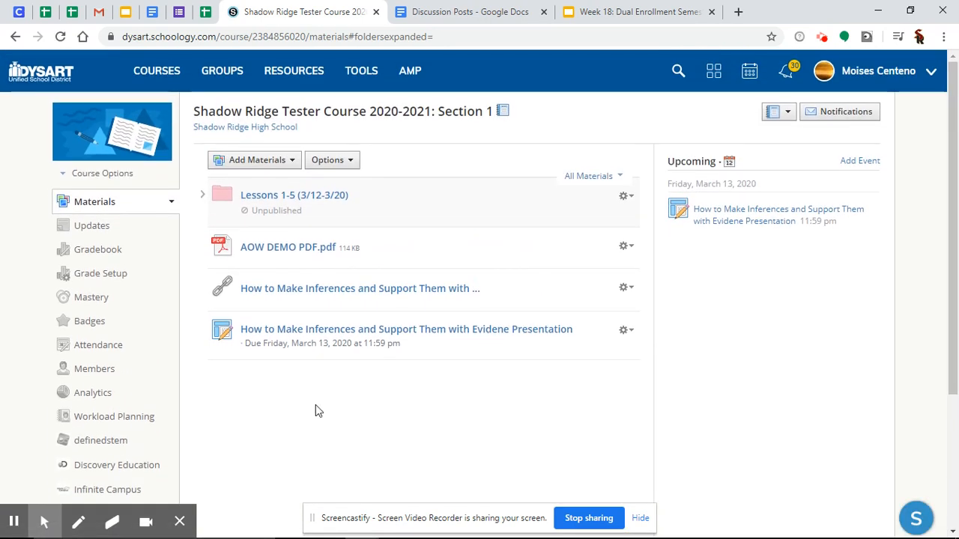
pyautogui.click(286, 164)
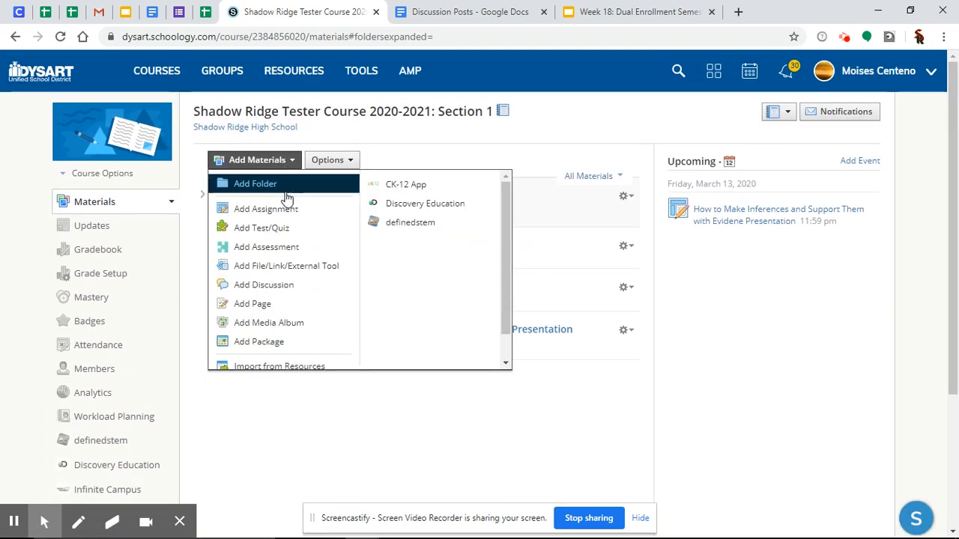
pyautogui.click(292, 284)
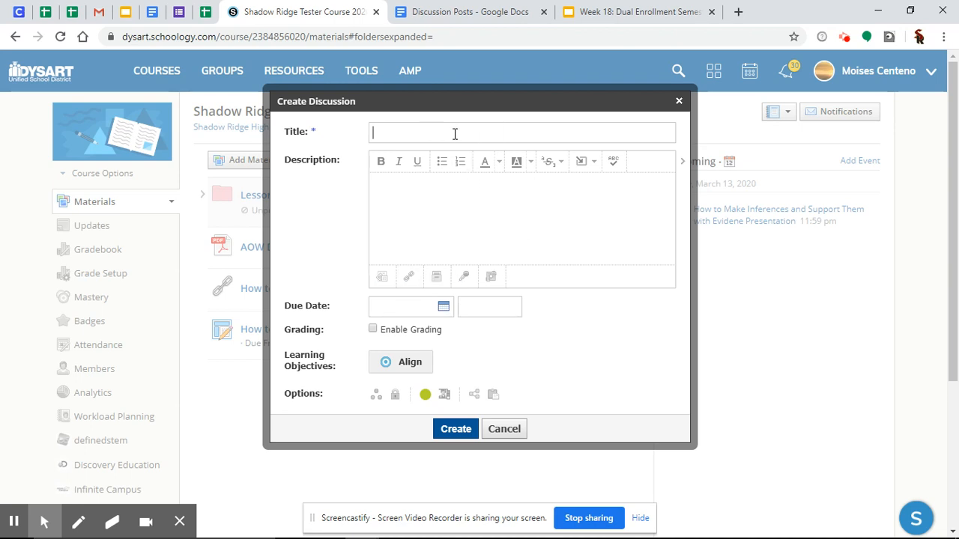
pyautogui.write('Bellwork 3/12/2020')
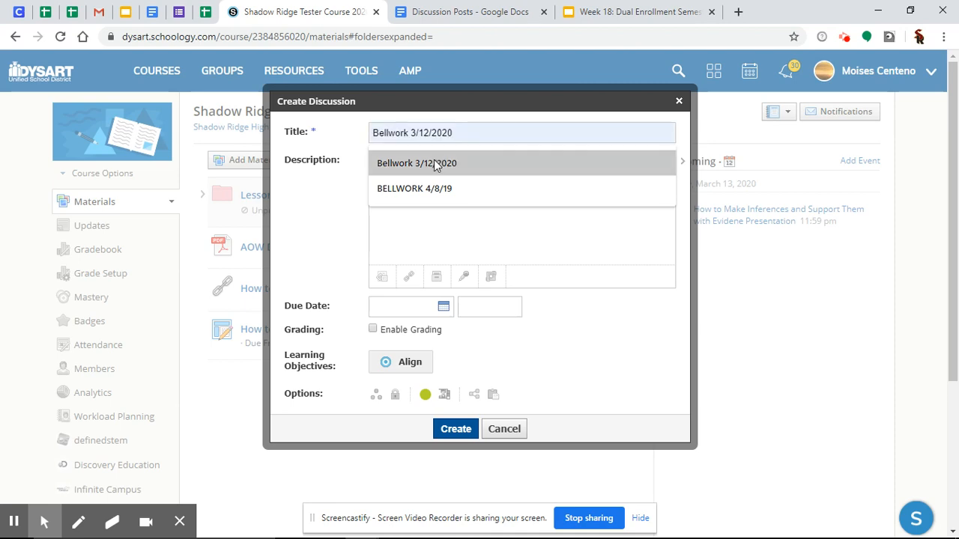
pyautogui.click(432, 163)
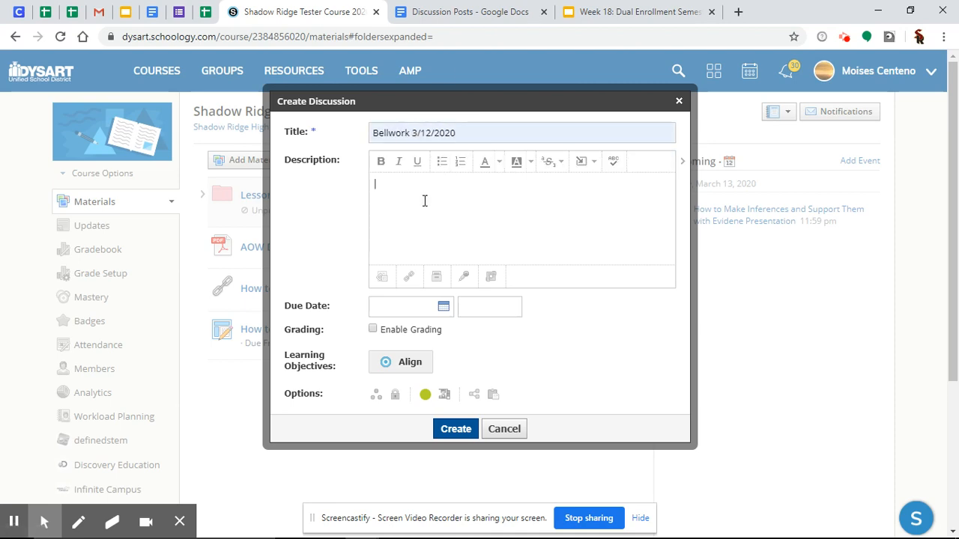
# - Copy "What were the main differences between objective and subjective?" from the Discussion Posts Google Doc into the Schoology discussion's description
pyautogui.click(462, 9)
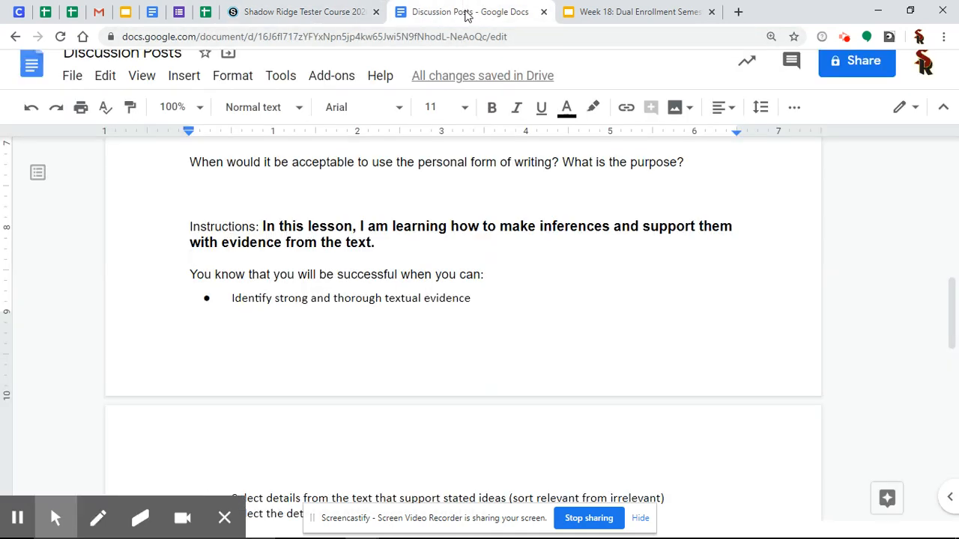
pyautogui.moveTo(953, 315); pyautogui.dragTo(956, 172)
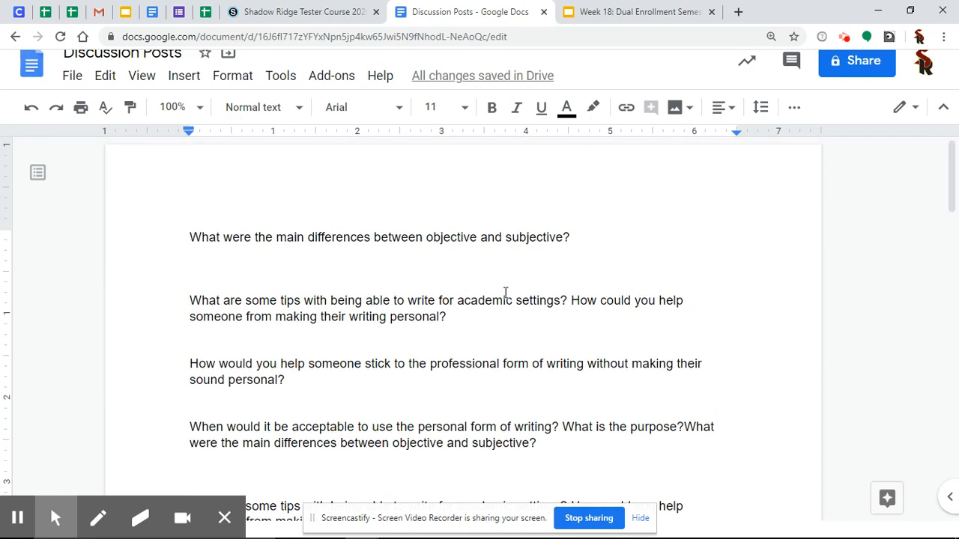
pyautogui.tripleClick(431, 235)
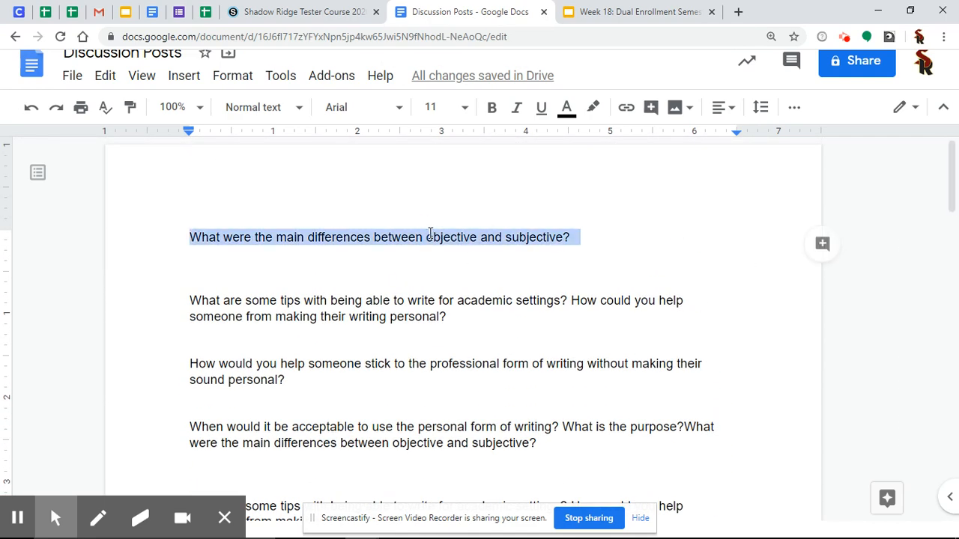
pyautogui.hotkey('ctrl', 'c')
pyautogui.click(315, 12)
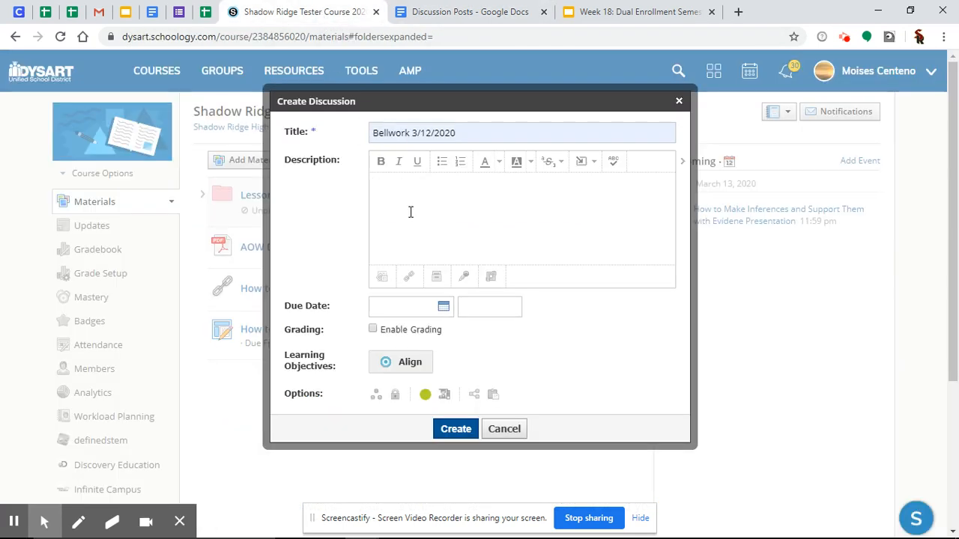
pyautogui.hotkey('ctrl', 'v')
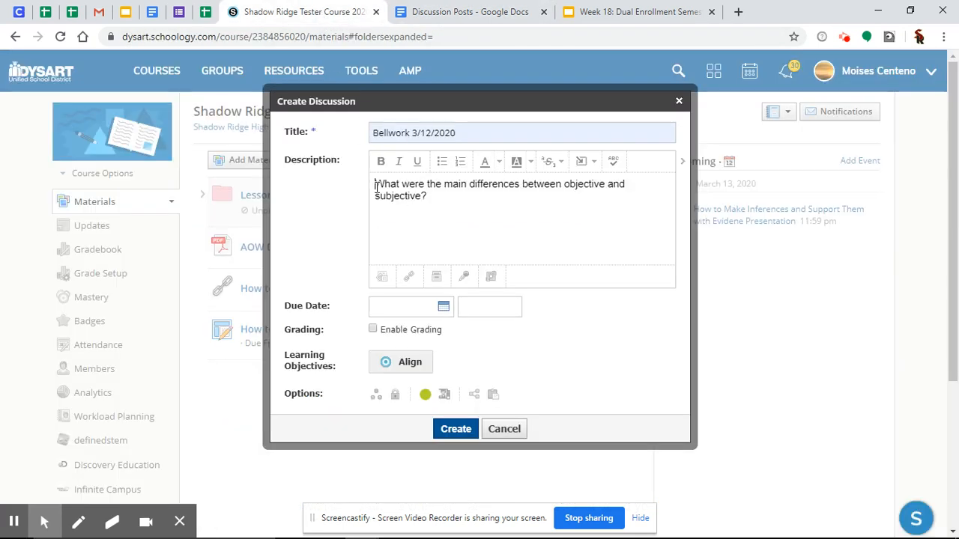
# - Above the question, add "Instructions: Read and answer the question below in detail. Thank you." and create the discussion
pyautogui.press('Return')
pyautogui.press('Return')
pyautogui.write('instruction')
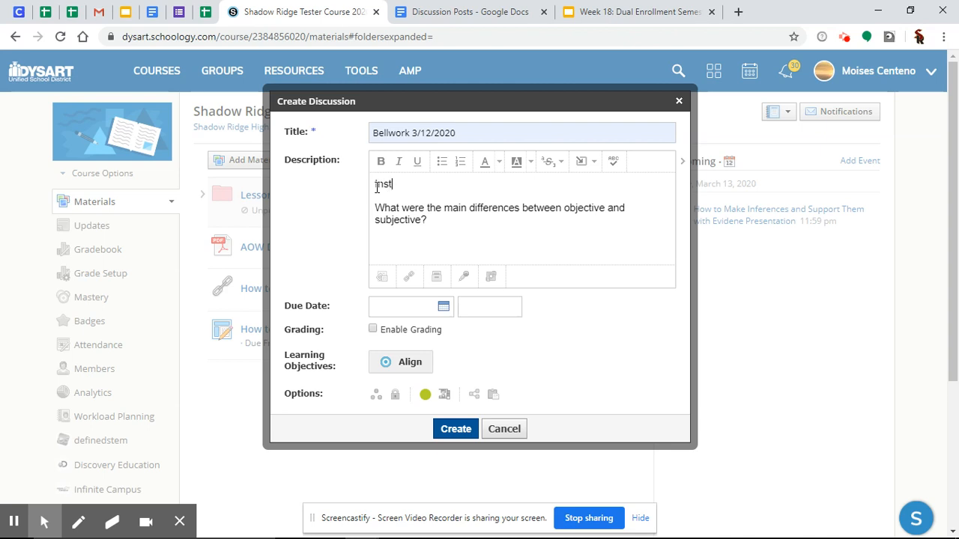
pyautogui.write('s')
pyautogui.write(': Read ad')
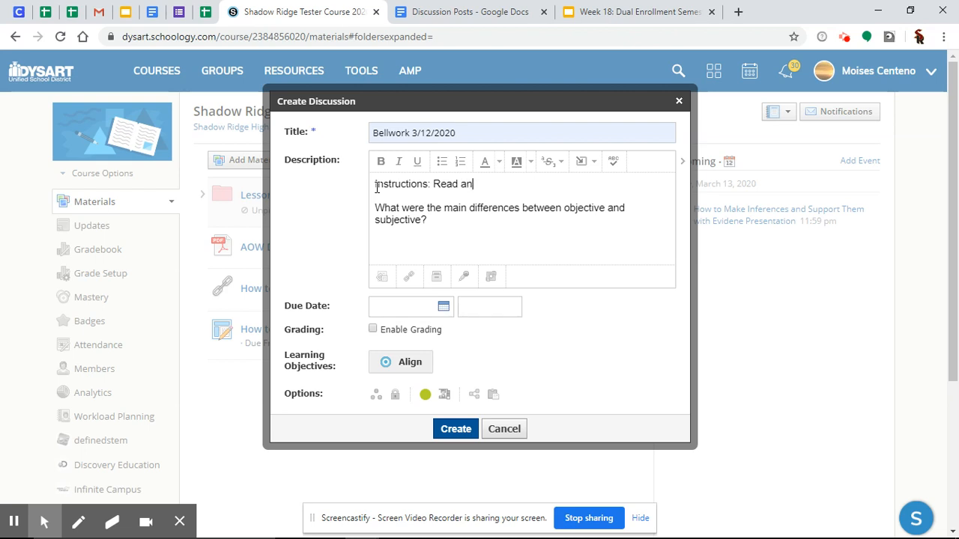
pyautogui.write('d answer the question belo')
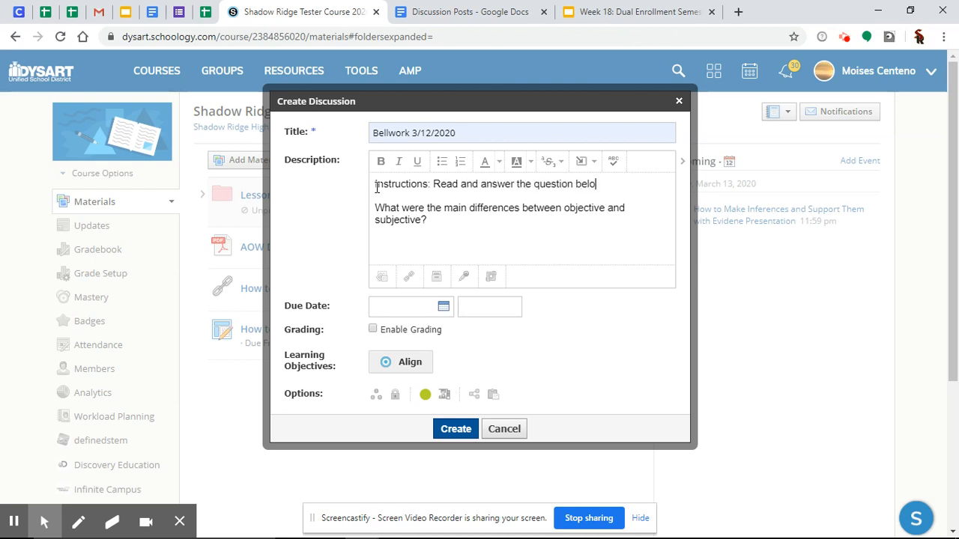
pyautogui.write('w in detail. Thank')
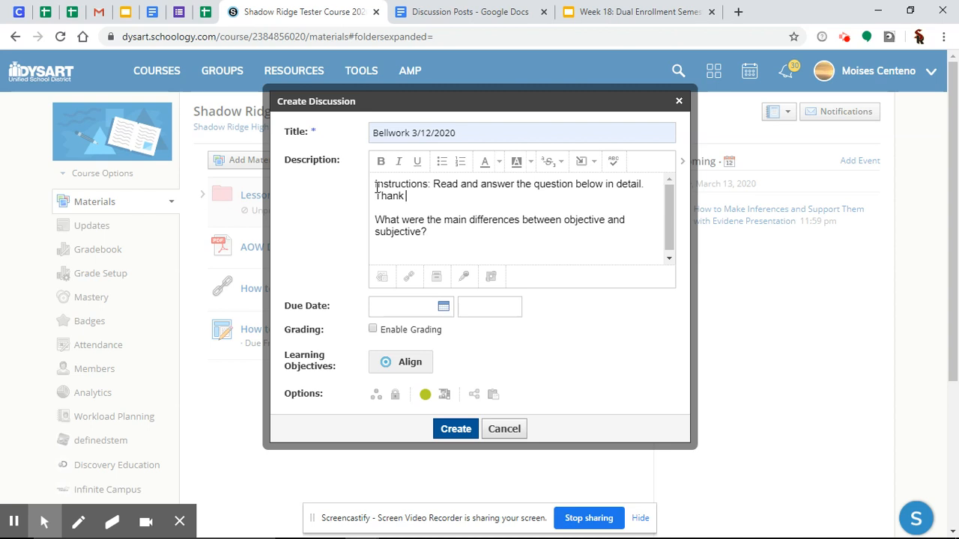
pyautogui.write('kyou.')
pyautogui.click(456, 429)
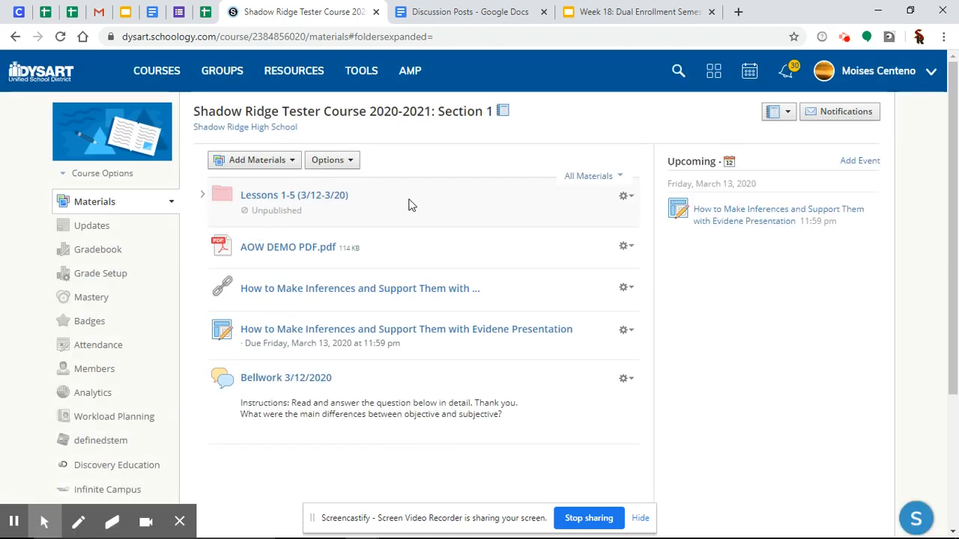
# - Start another new discussion in the course materials and title it "Exit Ticket"
pyautogui.click(242, 165)
pyautogui.click(282, 286)
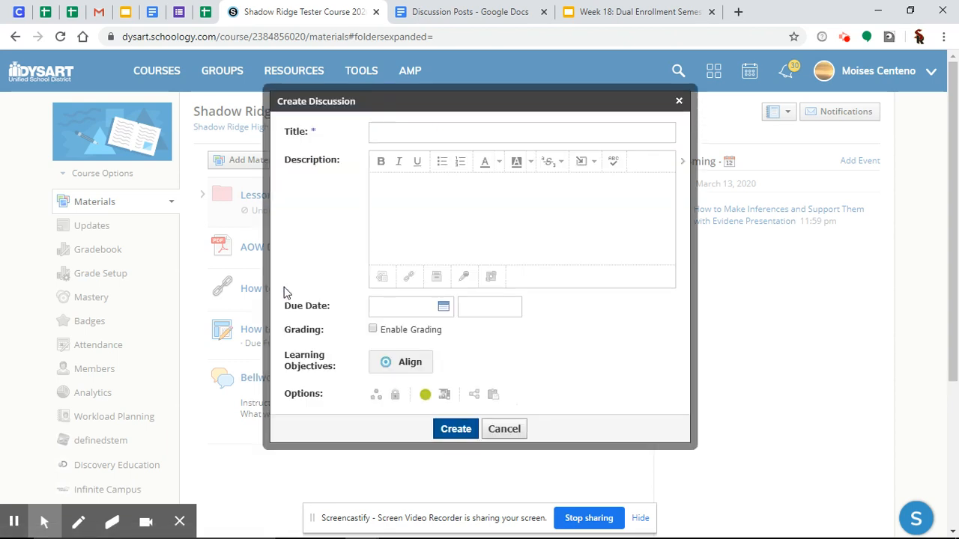
pyautogui.write('Exit Ticket')
pyautogui.press('BackSpace')
pyautogui.press('BackSpace')
pyautogui.press('BackSpace')
pyautogui.write('cket')
pyautogui.click(434, 223)
# - Copy the questions from "When would it be acceptable" through the last "What is the purpose?" in the Discussion Posts Google Doc into the Exit Ticket description
pyautogui.click(458, 9)
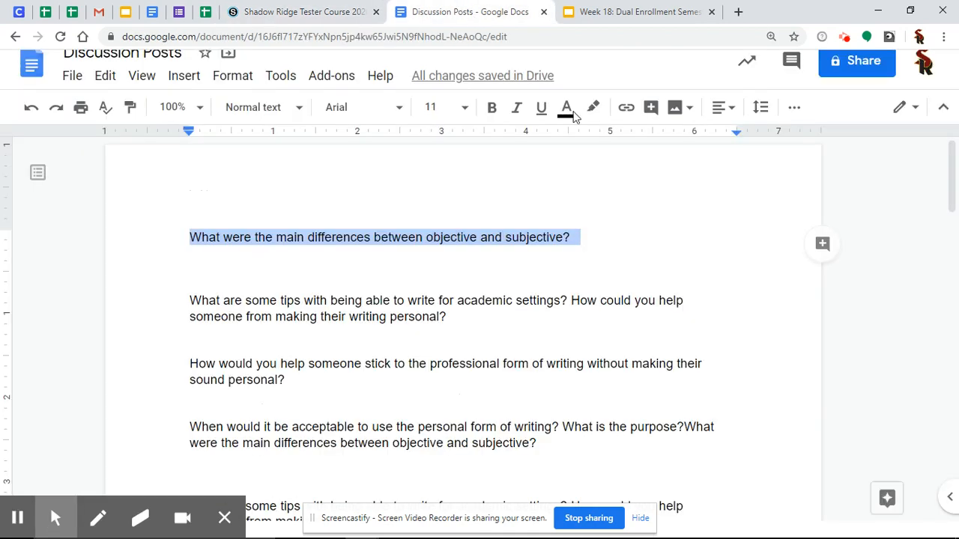
pyautogui.scroll(-2, 956, 198)
pyautogui.moveTo(957, 202); pyautogui.dragTo(956, 259)
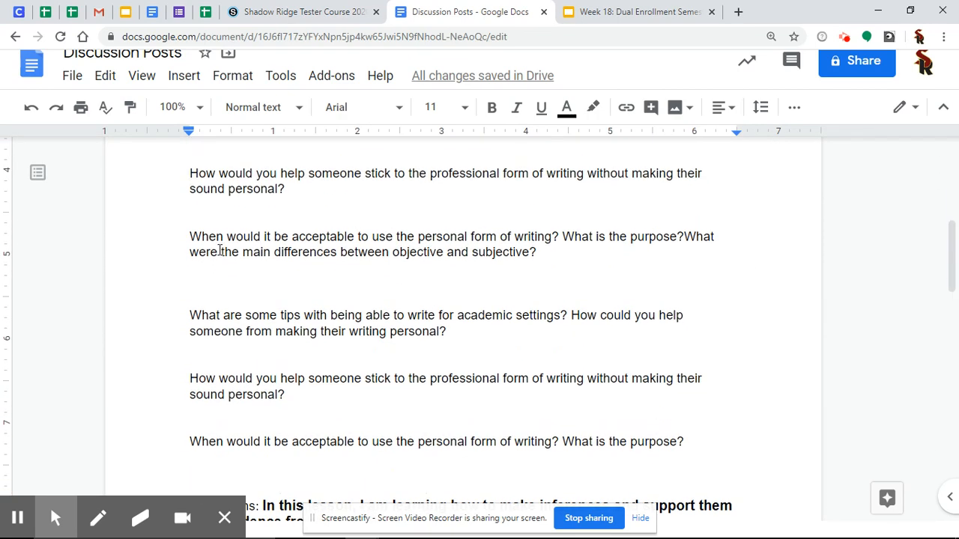
pyautogui.moveTo(191, 236); pyautogui.dragTo(705, 441)
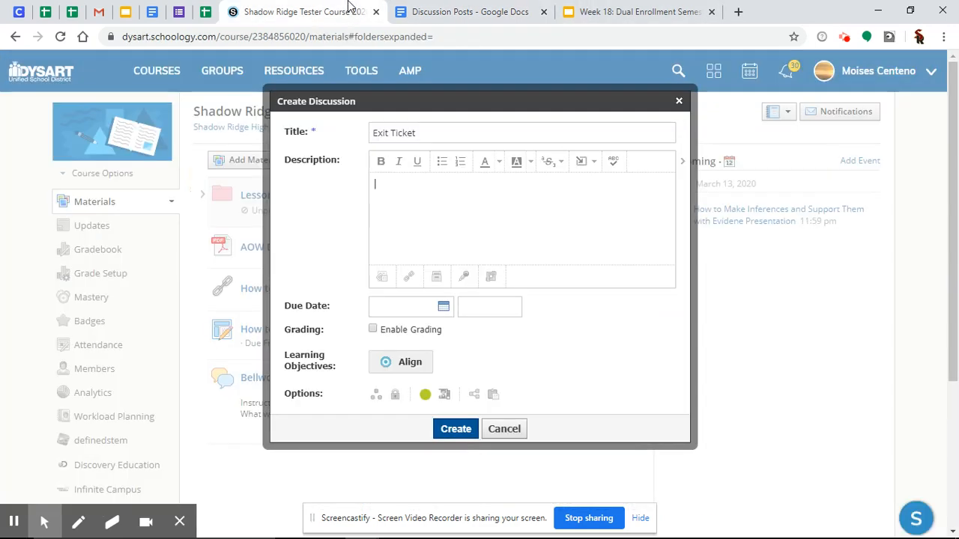
pyautogui.click(349, 9)
pyautogui.hotkey('ctrl', 'v')
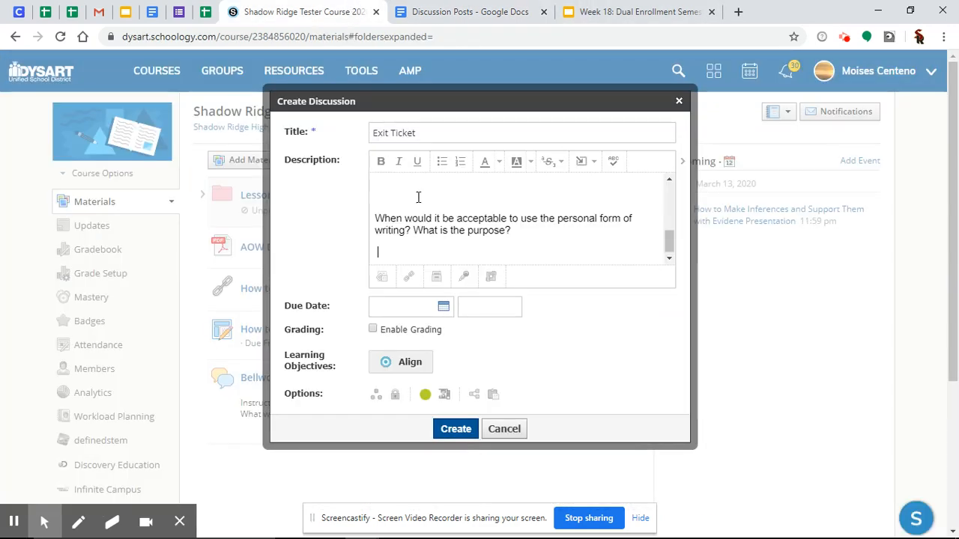
pyautogui.moveTo(670, 248); pyautogui.dragTo(652, 175)
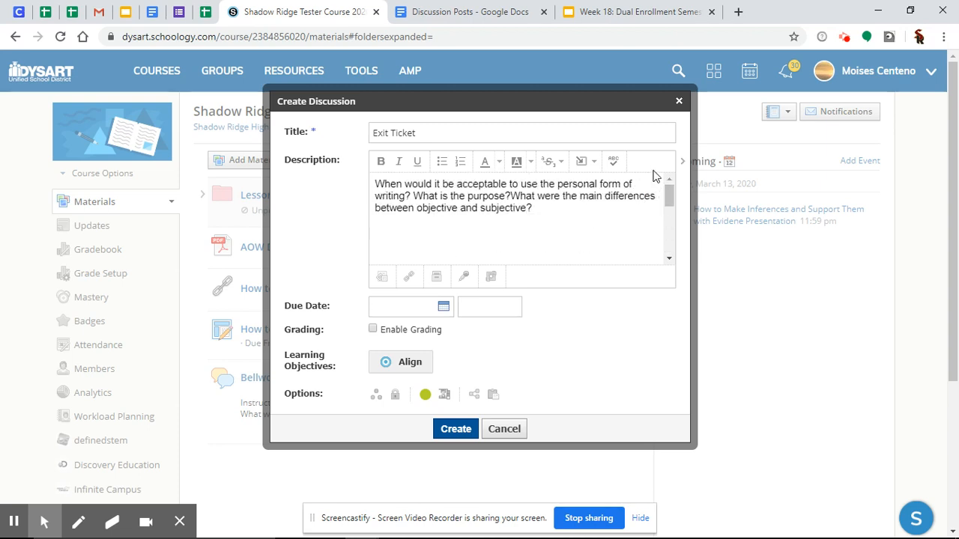
# - Prepend "Instructions: Taking what you learned today about making inferences and supporting them, respond in detail to the questions below. Also, respond to 2 other classmates as well."
pyautogui.click(376, 183)
pyautogui.press('Return')
pyautogui.press('Return')
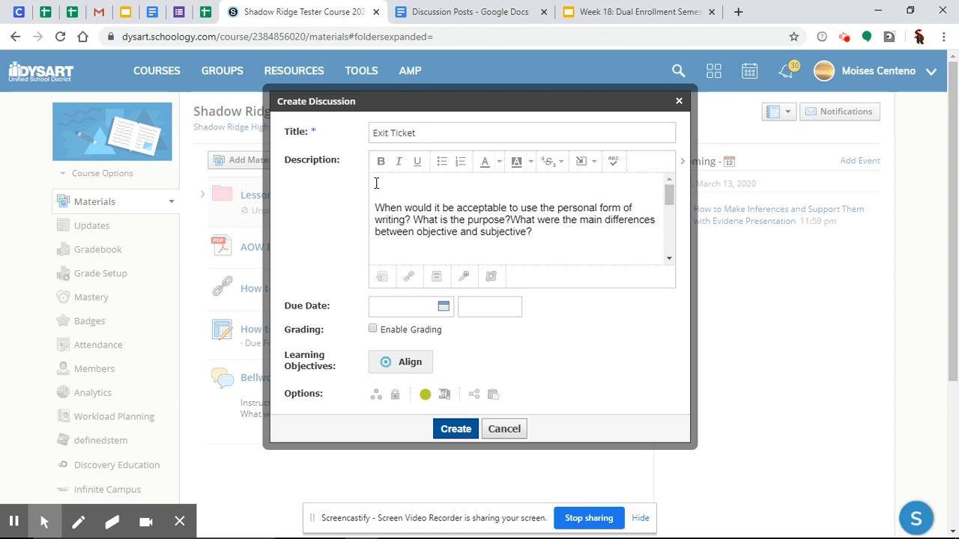
pyautogui.write('Instructions: Taking what y')
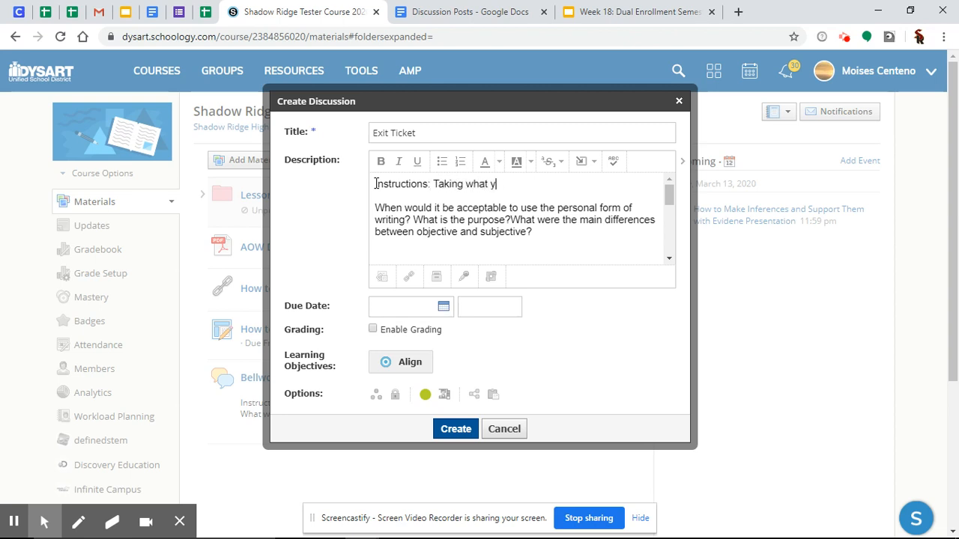
pyautogui.write('ou learned today')
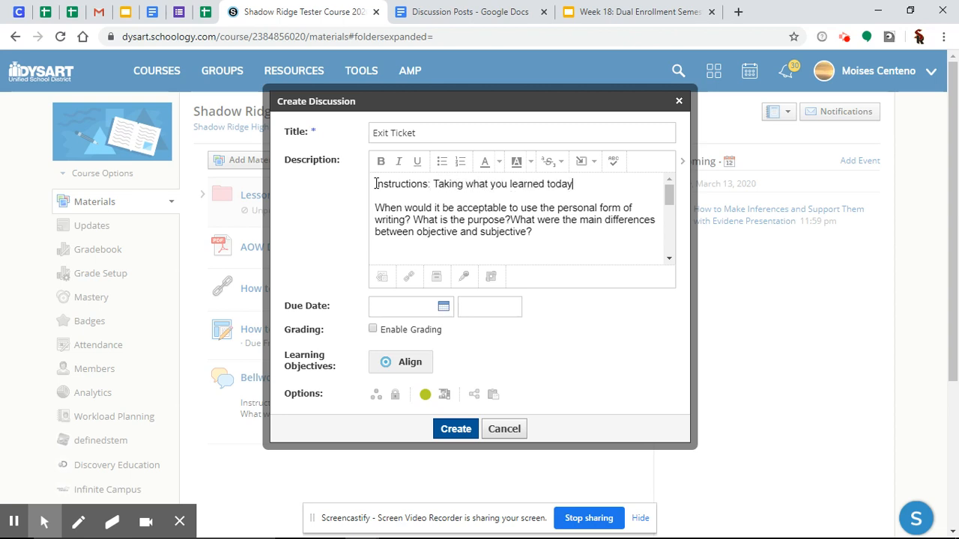
pyautogui.write(' about making inferences a')
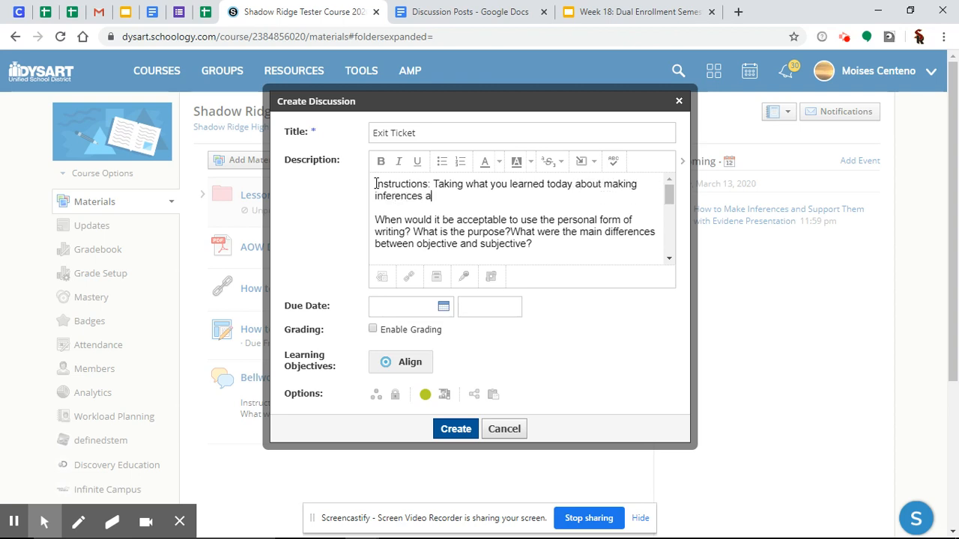
pyautogui.write('nd supporting them')
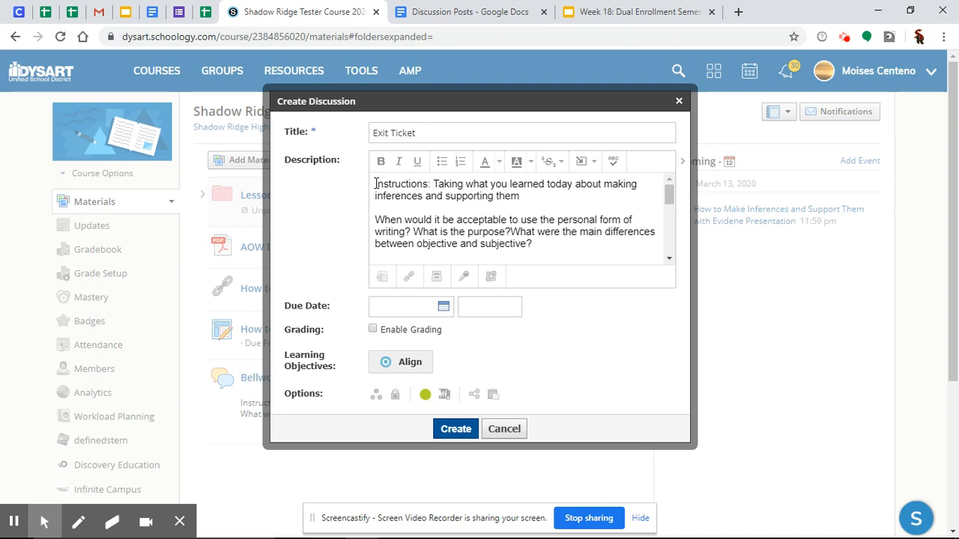
pyautogui.write(', res  When wou')
pyautogui.press('BackSpace')
pyautogui.press('BackSpace')
pyautogui.write('pond in detail')
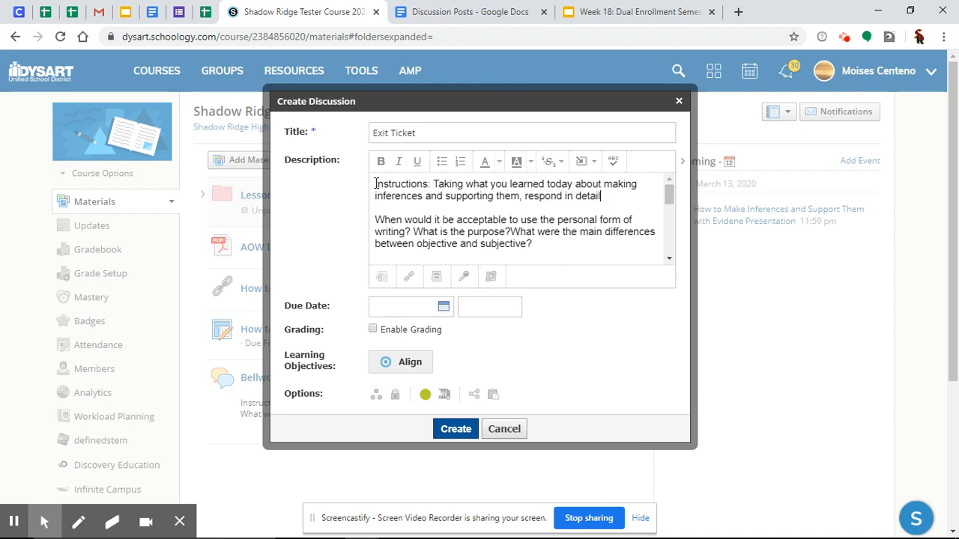
pyautogui.write(' to the questio')
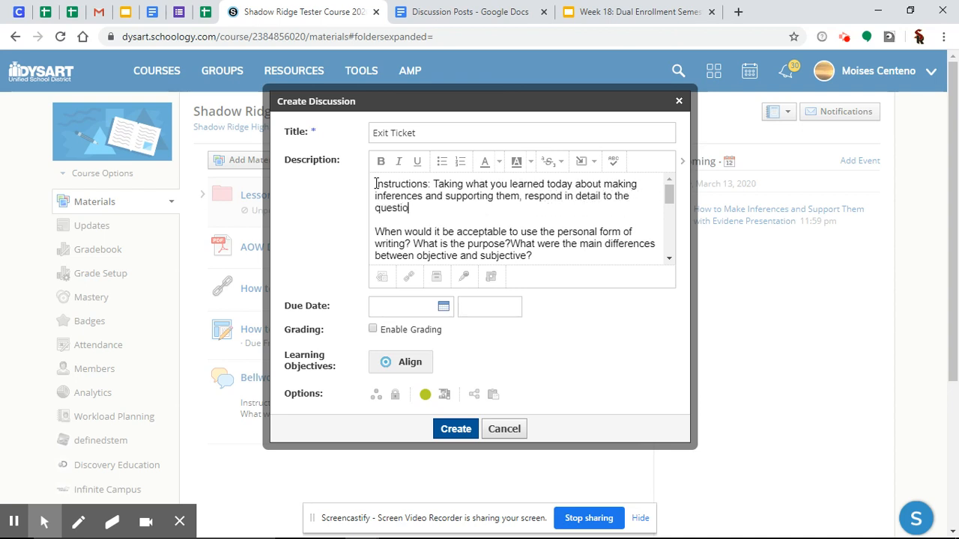
pyautogui.write('ns below. Also, res')
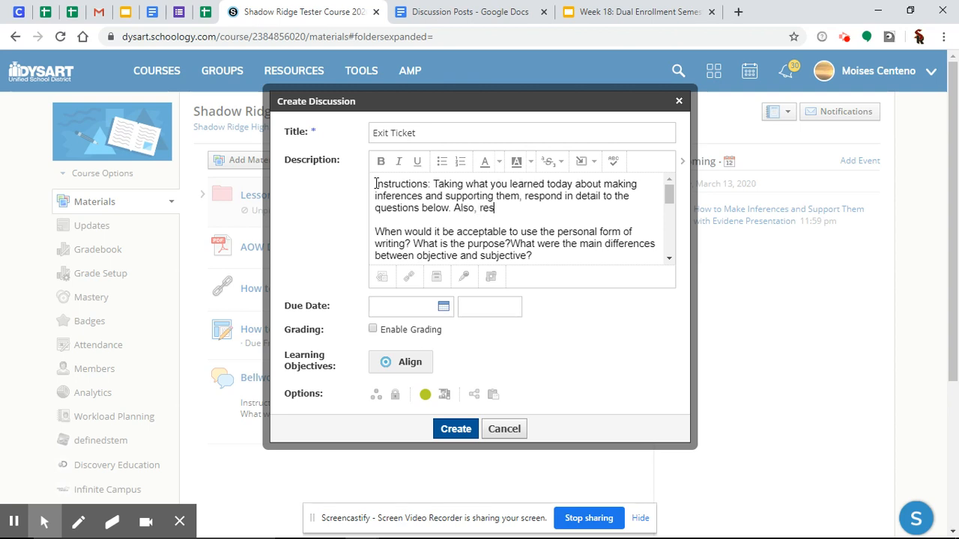
pyautogui.write('pond to 2 other cla')
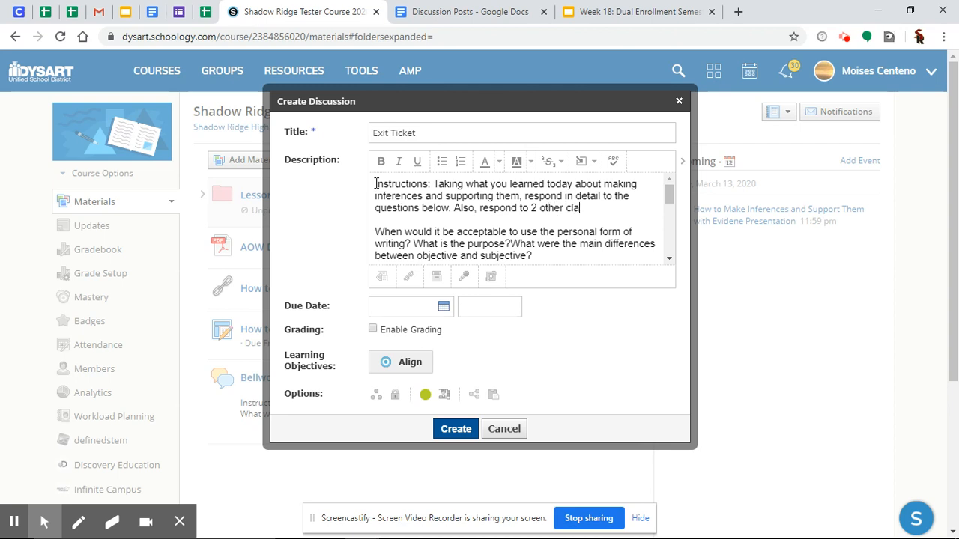
pyautogui.write('ssmates as well.')
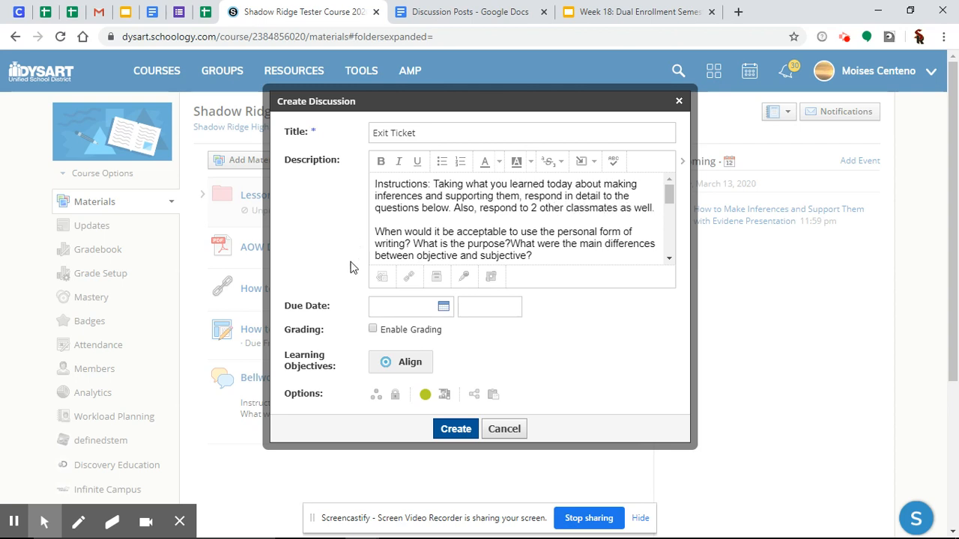
# - Enable grading for the Exit Ticket discussion, worth 5 points in the Classwork category
pyautogui.click(431, 330)
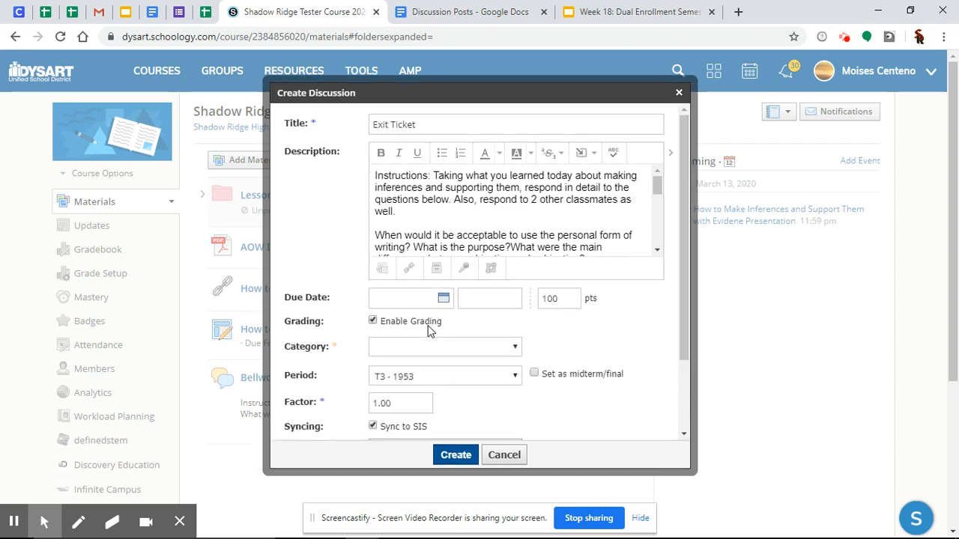
pyautogui.doubleClick(558, 305)
pyautogui.write('4')
pyautogui.doubleClick(554, 301)
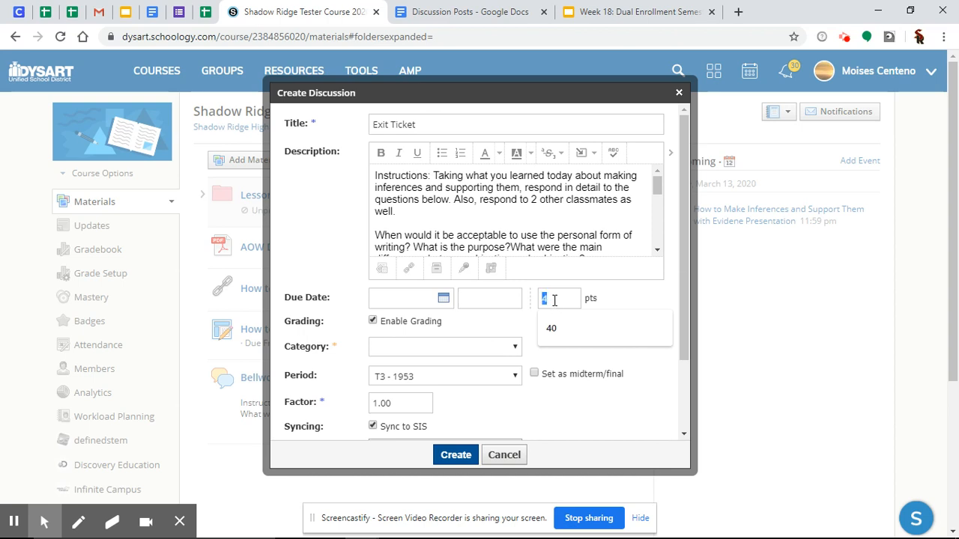
pyautogui.write('5')
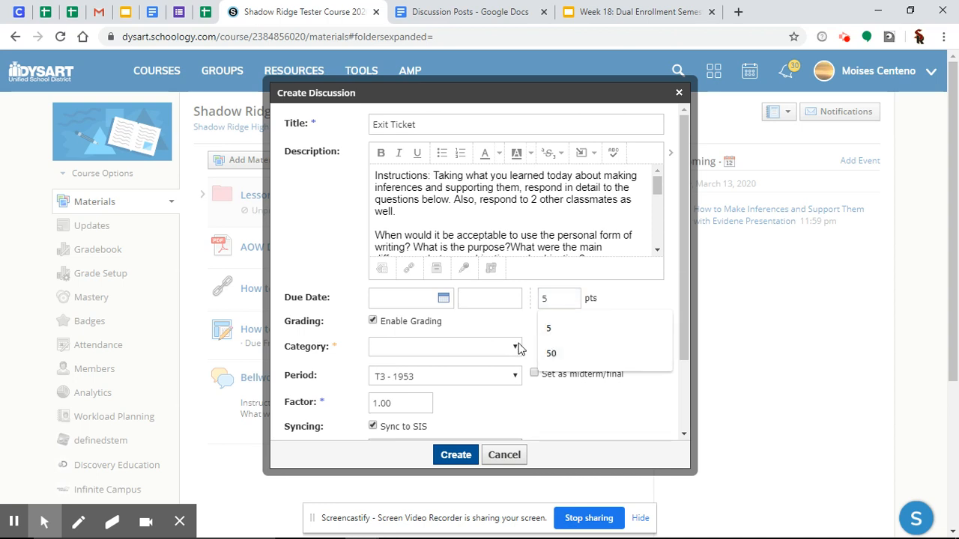
pyautogui.click(495, 349)
pyautogui.click(420, 416)
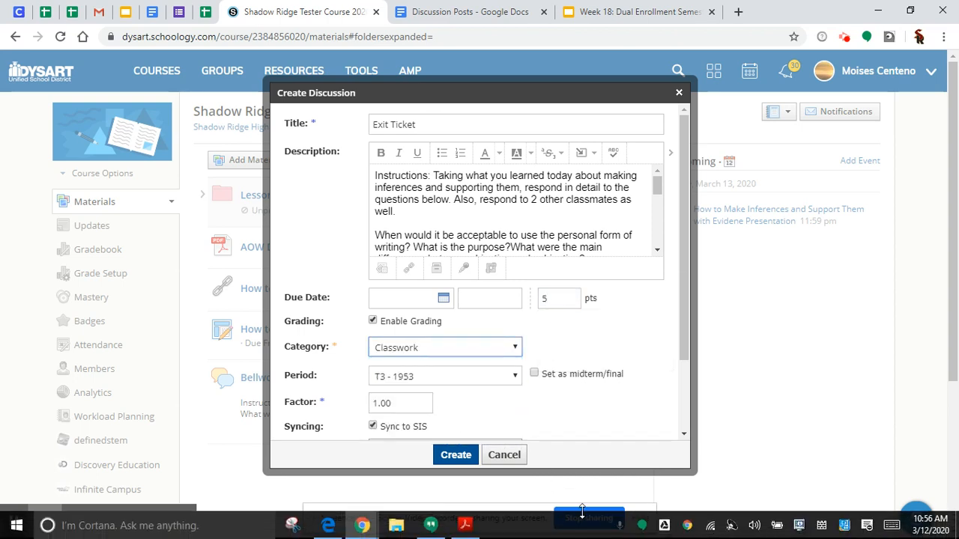
# - Create the Exit Ticket discussion in the course materials
pyautogui.click(456, 455)
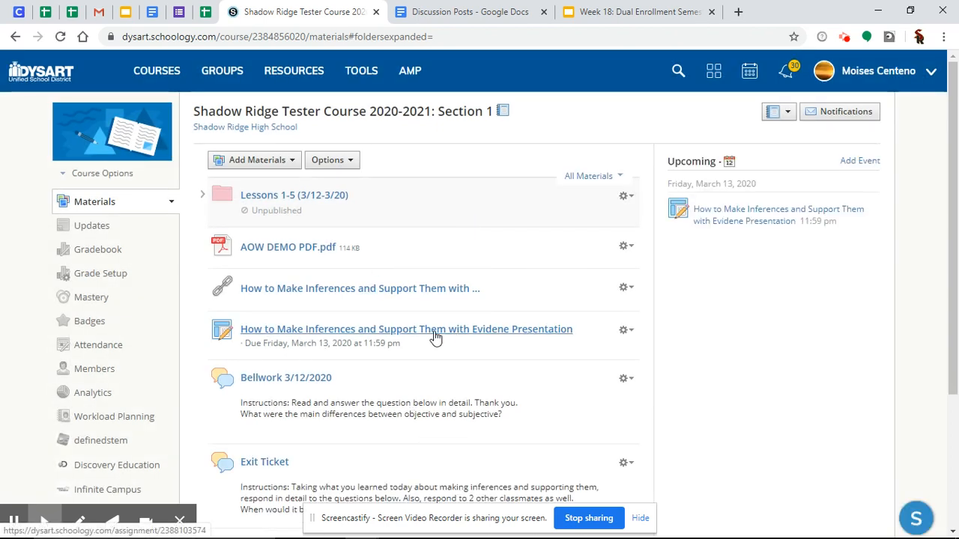
pyautogui.scroll(-1, 822, 324)
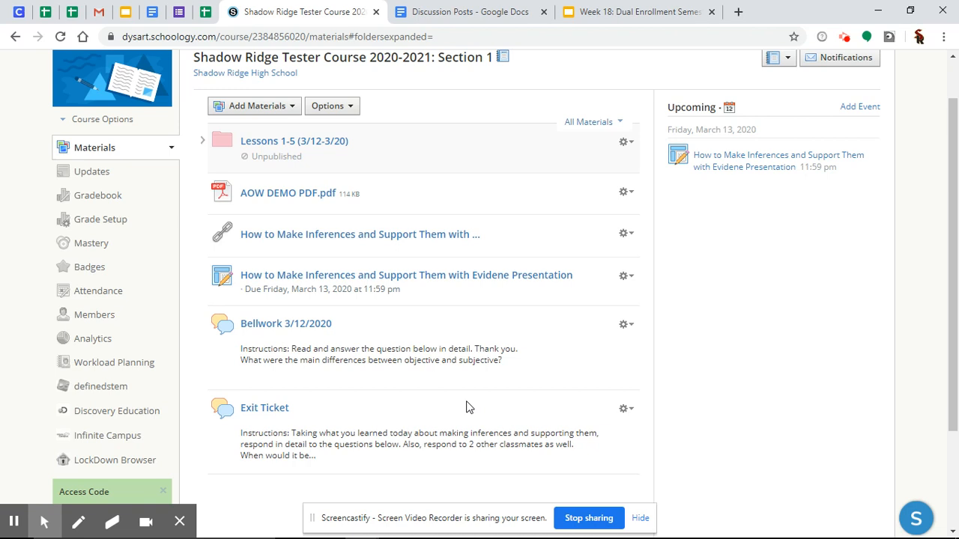
# - Start a new course page and copy in the Discussion Posts Google Doc text from "Instructions: In this lesson" through "Exit Ticket (discussion post)"
pyautogui.click(275, 107)
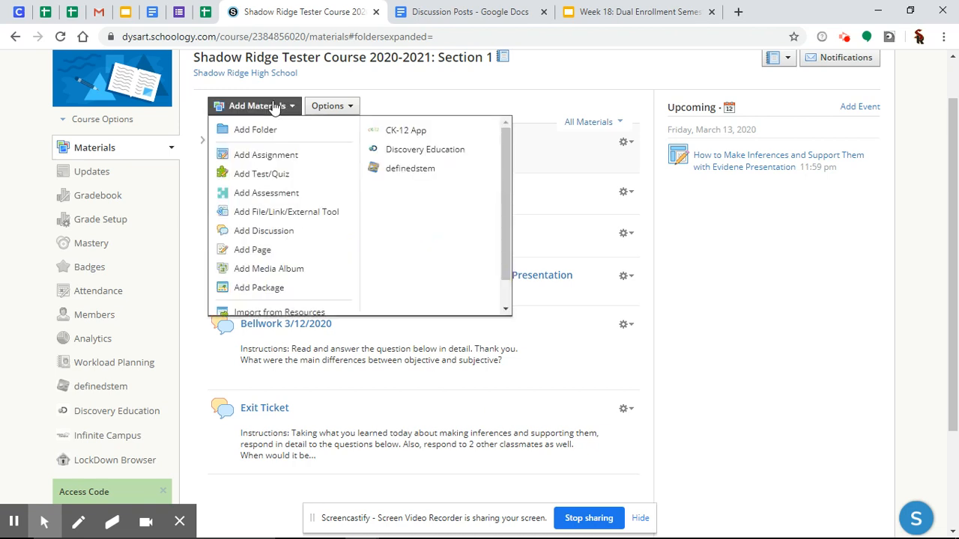
pyautogui.click(258, 250)
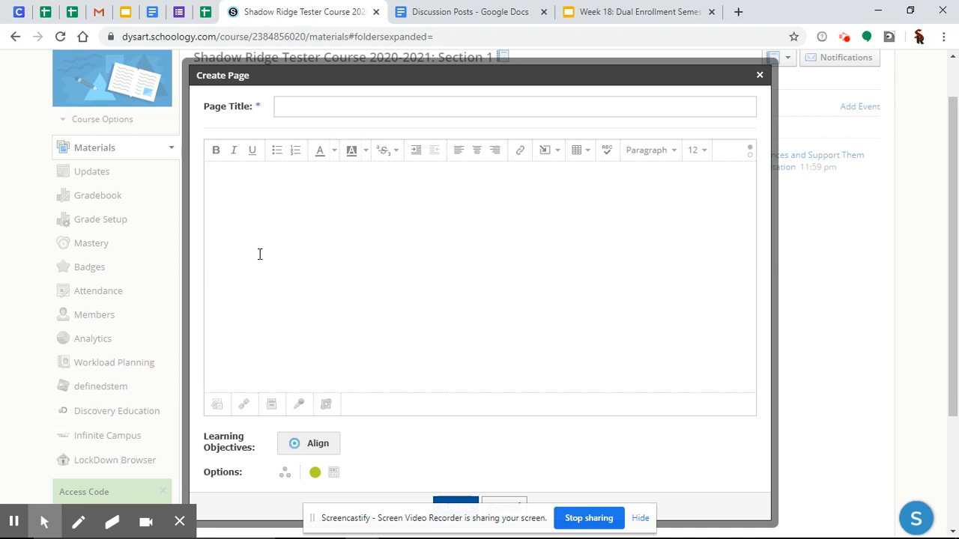
pyautogui.click(428, 11)
pyautogui.moveTo(951, 251); pyautogui.dragTo(958, 325)
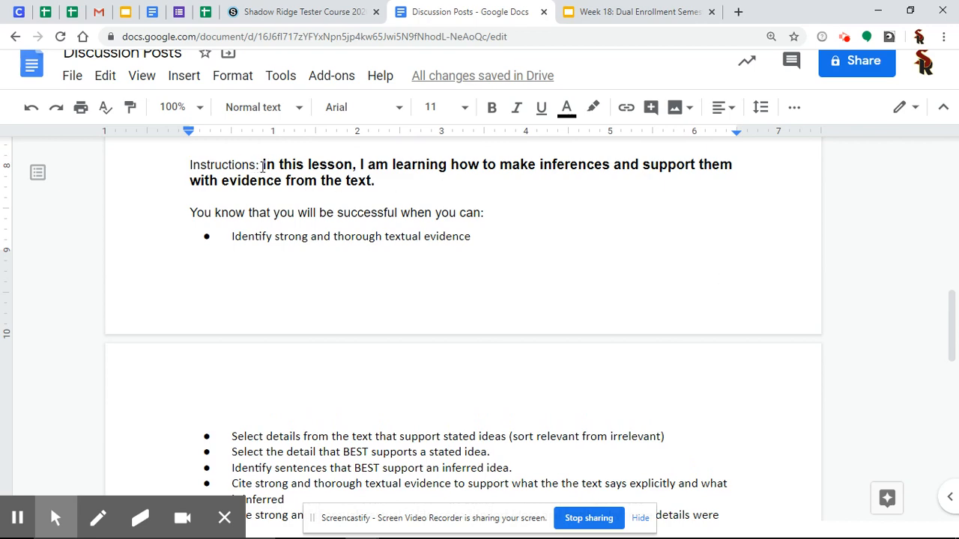
pyautogui.moveTo(188, 164); pyautogui.dragTo(523, 485)
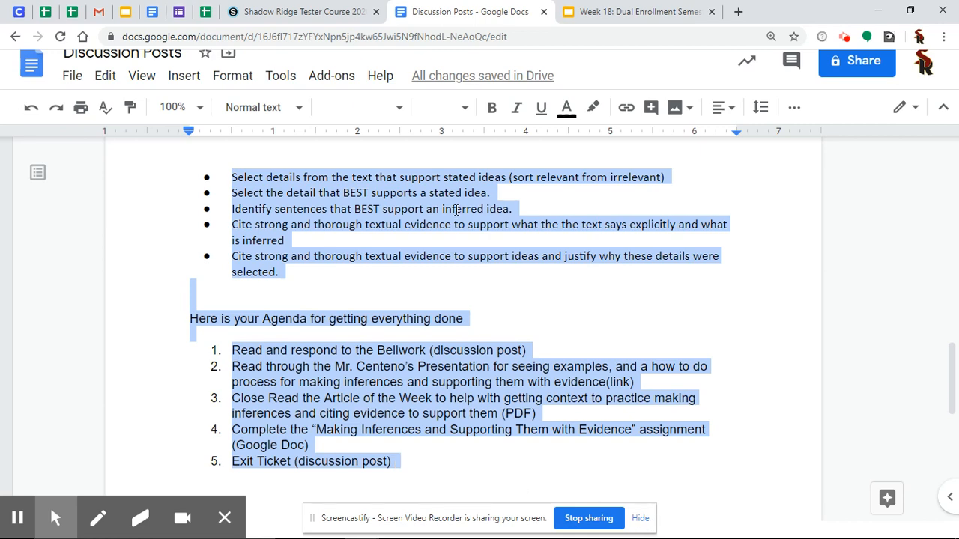
pyautogui.click(315, 12)
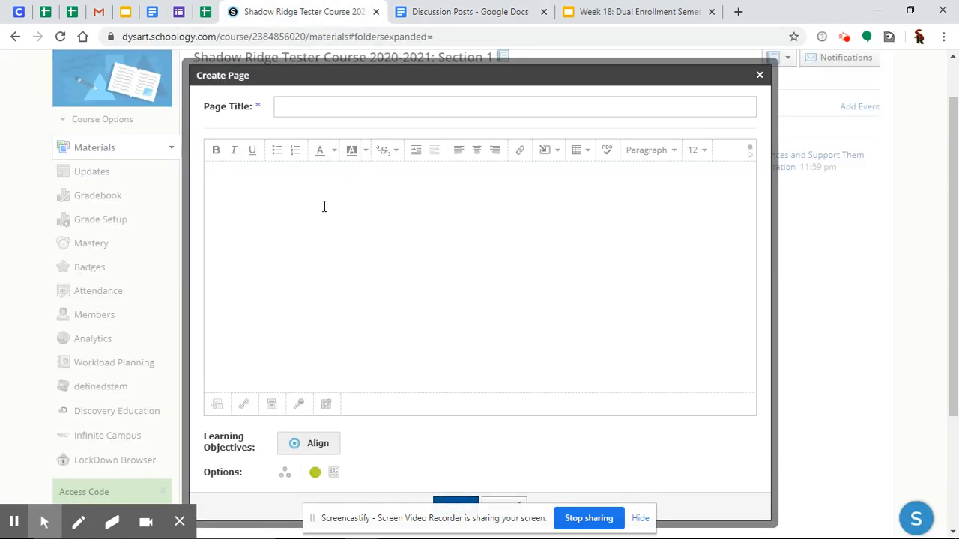
pyautogui.hotkey('ctrl', 'v')
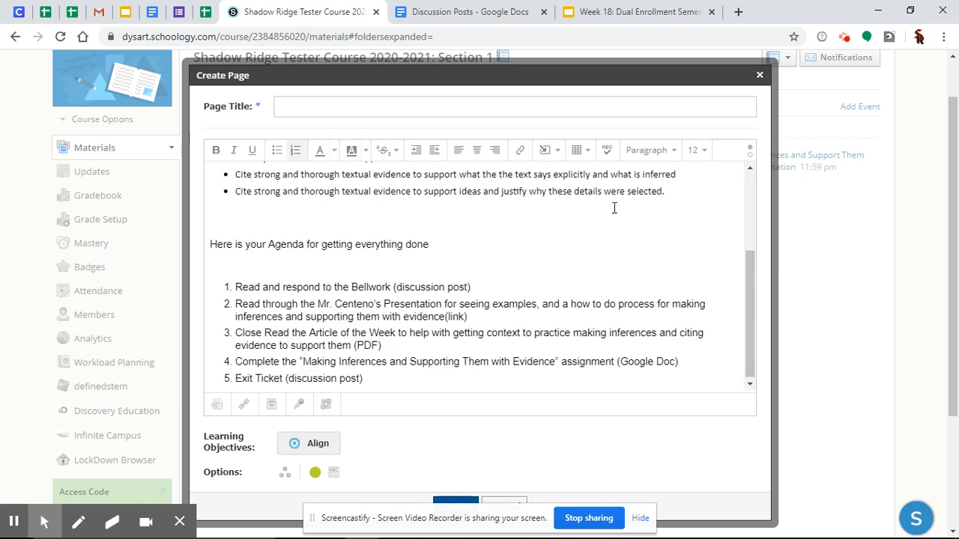
# - Title the page "Lesson 1 READ ME First" and create it
pyautogui.click(510, 106)
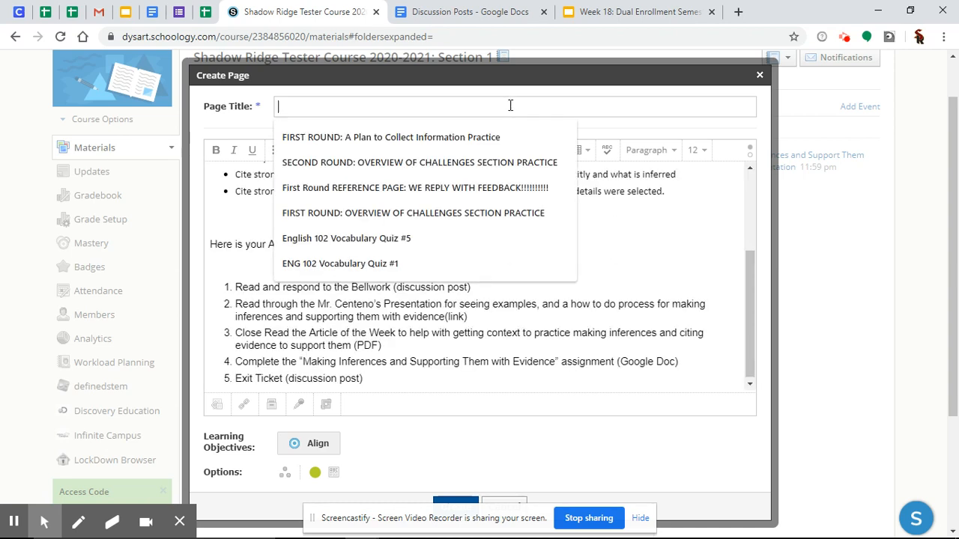
pyautogui.write('LESSON 1')
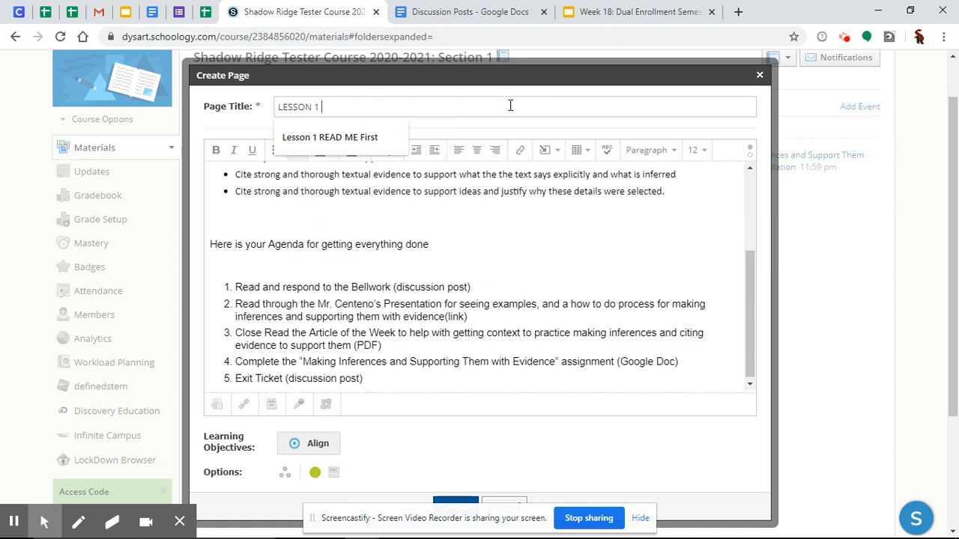
pyautogui.click(330, 137)
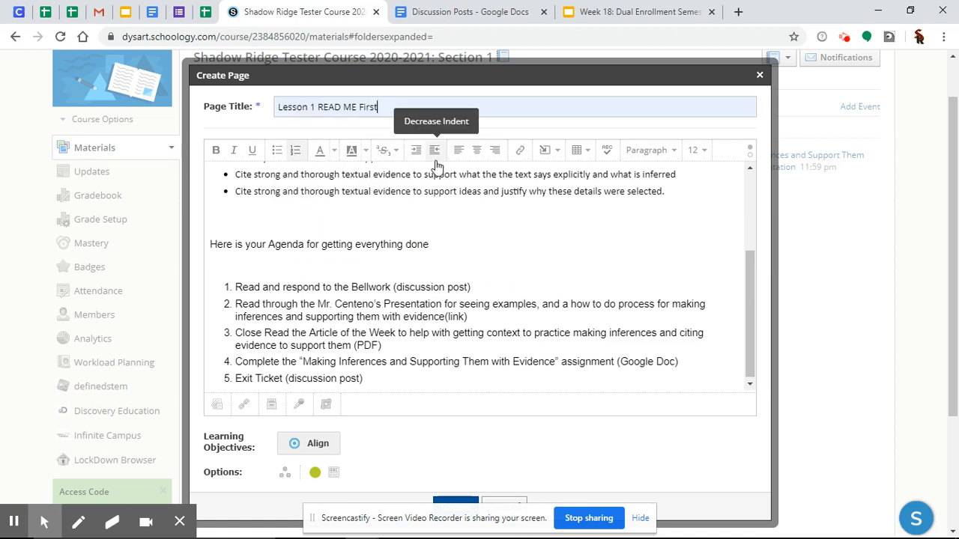
pyautogui.click(455, 504)
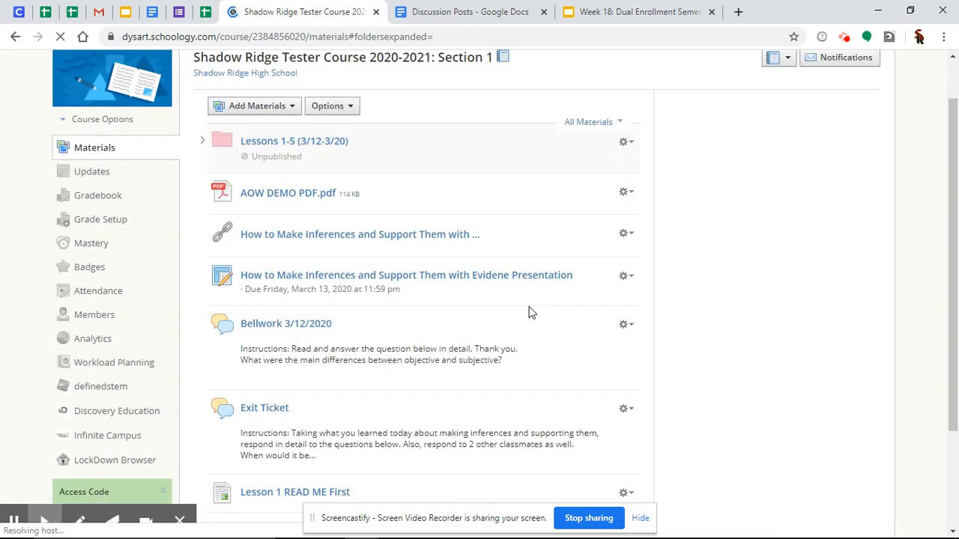
pyautogui.moveTo(953, 216); pyautogui.dragTo(956, 248)
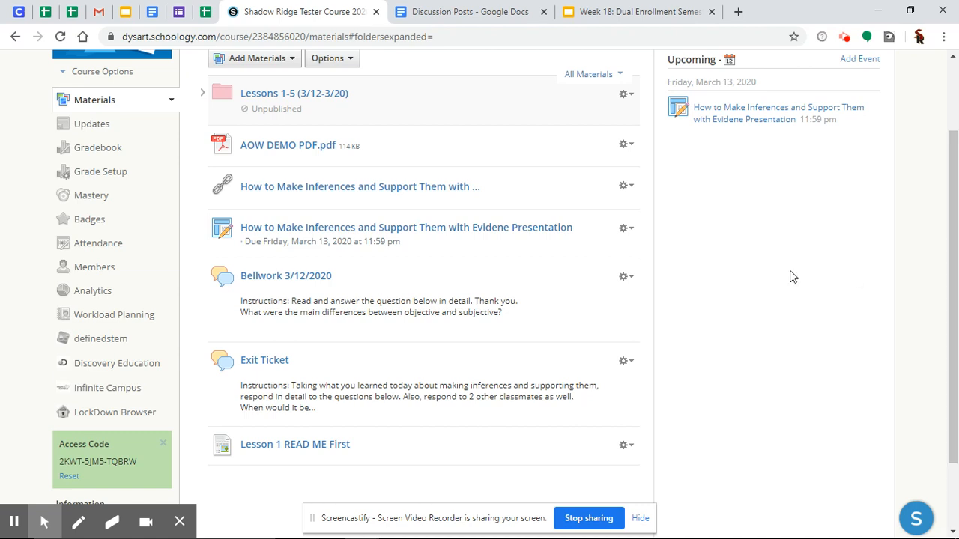
pyautogui.moveTo(273, 152); pyautogui.dragTo(310, 268)
pyautogui.moveTo(272, 156); pyautogui.dragTo(239, 349)
pyautogui.moveTo(275, 440); pyautogui.dragTo(258, 352)
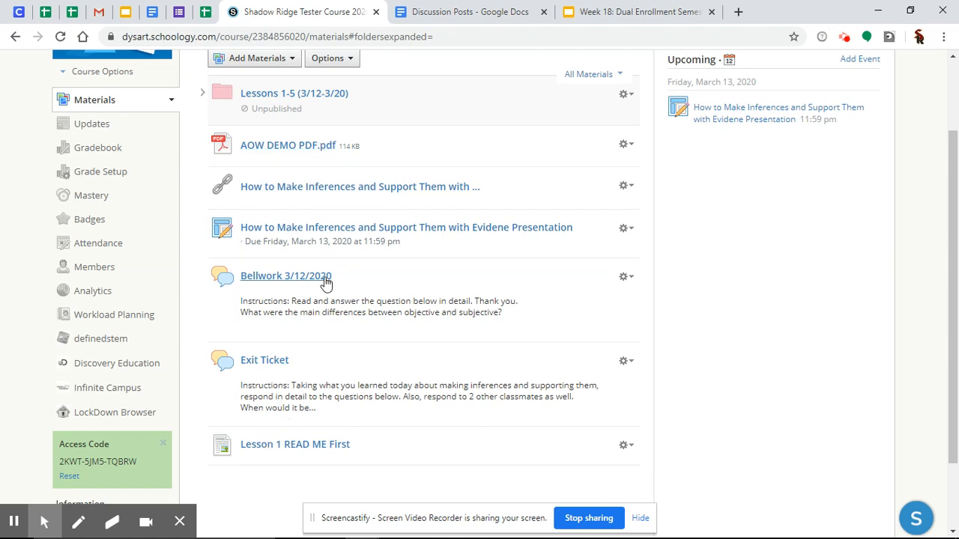
# - Create a red, published folder titled "Lessons 1-5 (3/12-3/20)" in the course materials
pyautogui.click(269, 61)
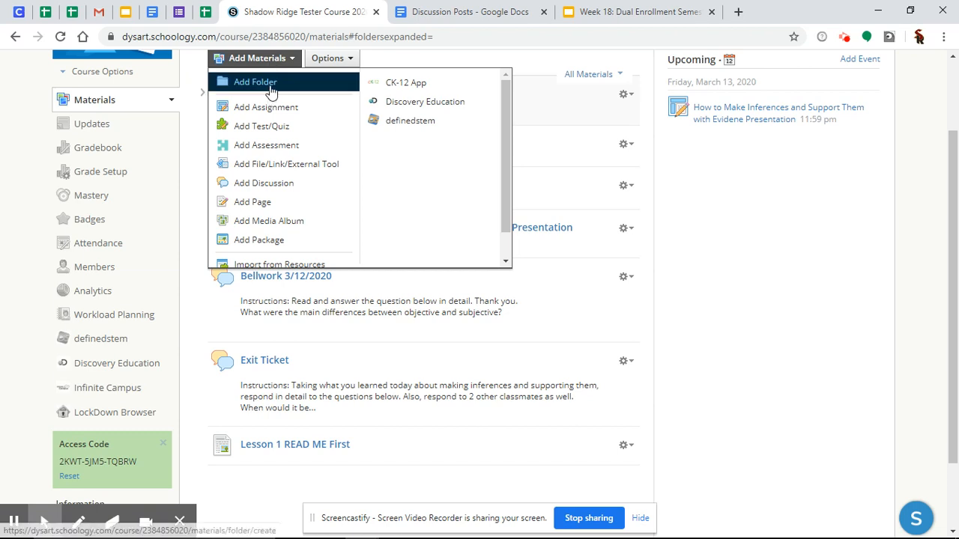
pyautogui.click(273, 83)
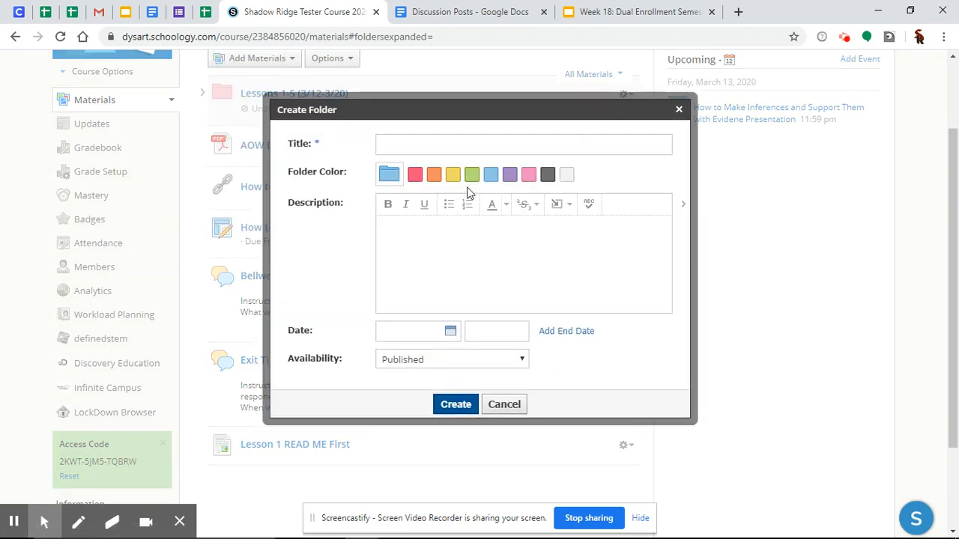
pyautogui.click(415, 177)
pyautogui.click(421, 145)
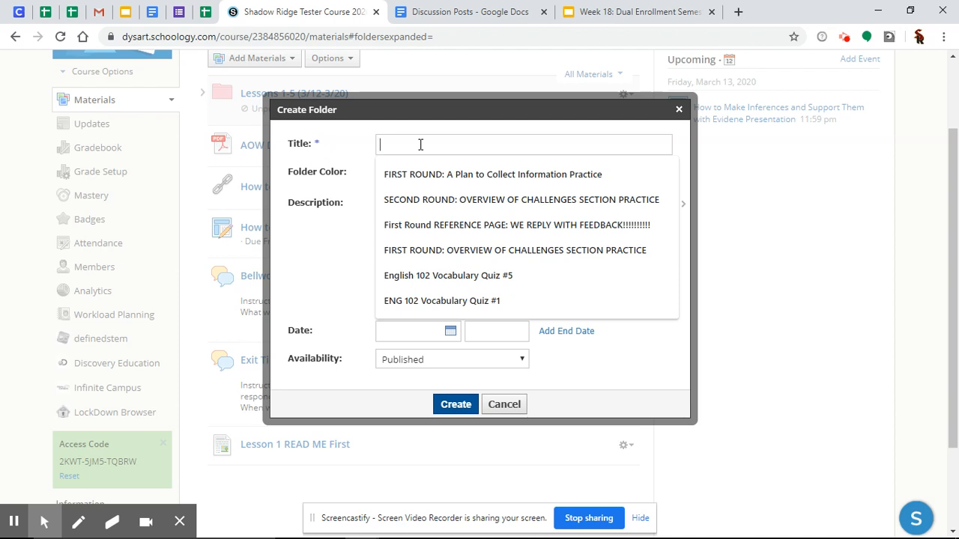
pyautogui.write('Lessons 1-5 (3/12-3/20')
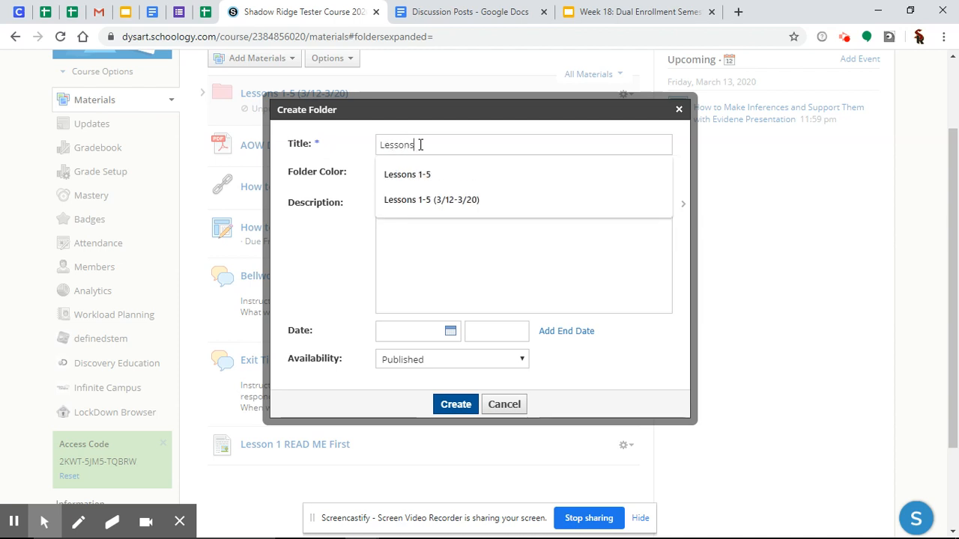
pyautogui.click(431, 199)
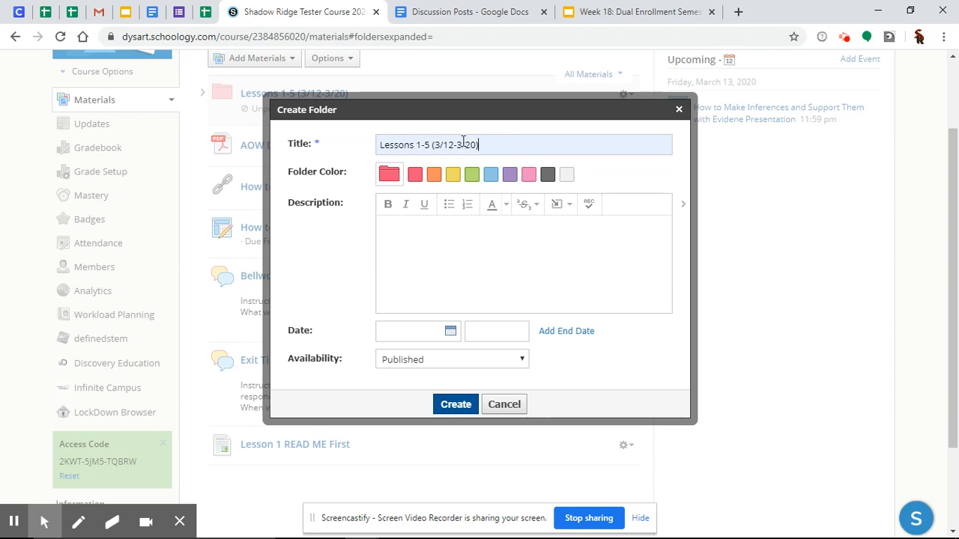
pyautogui.click(453, 258)
pyautogui.click(455, 405)
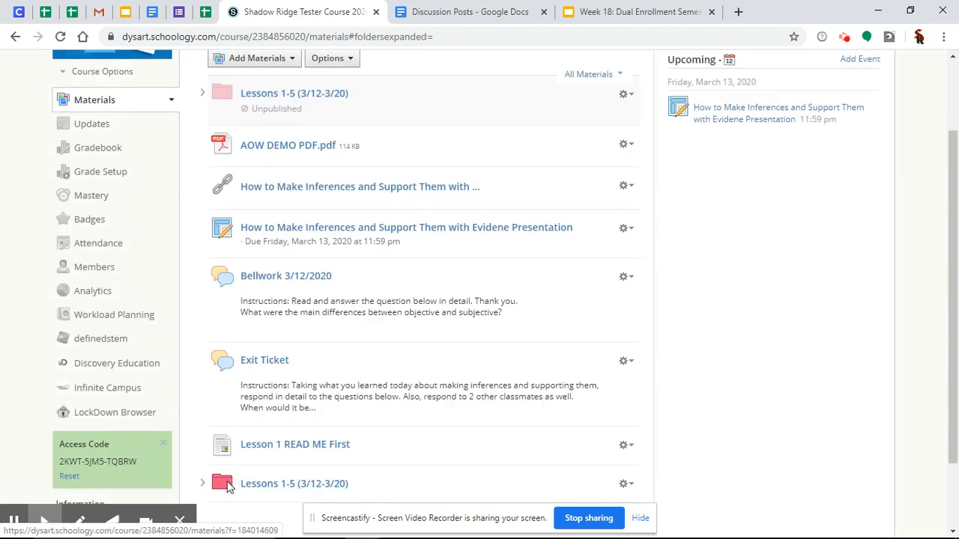
# - Reorder the materials so the new red folder follows AOW DEMO PDF.pdf and the Lesson 1 READ ME First page sits directly below the folder
pyautogui.moveTo(225, 483); pyautogui.dragTo(249, 191)
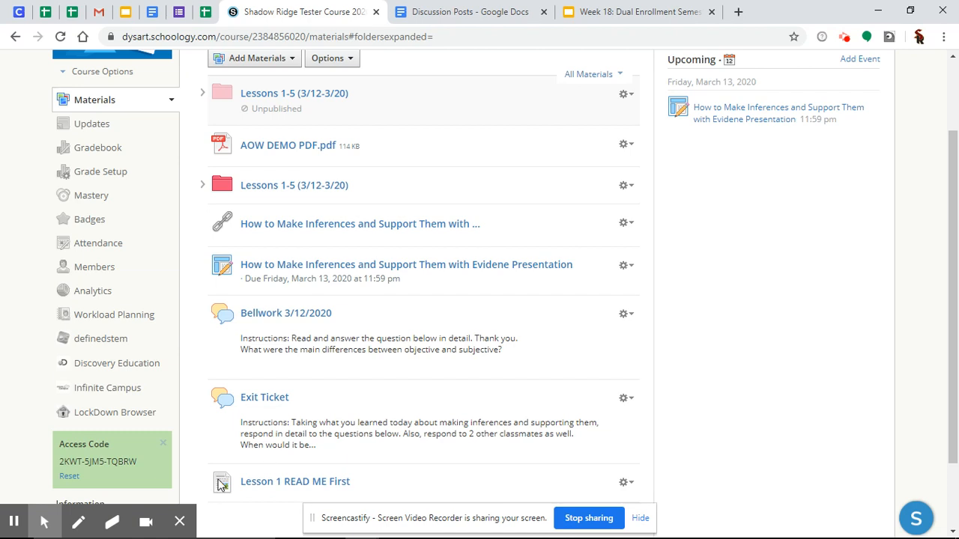
pyautogui.moveTo(222, 485); pyautogui.dragTo(246, 250)
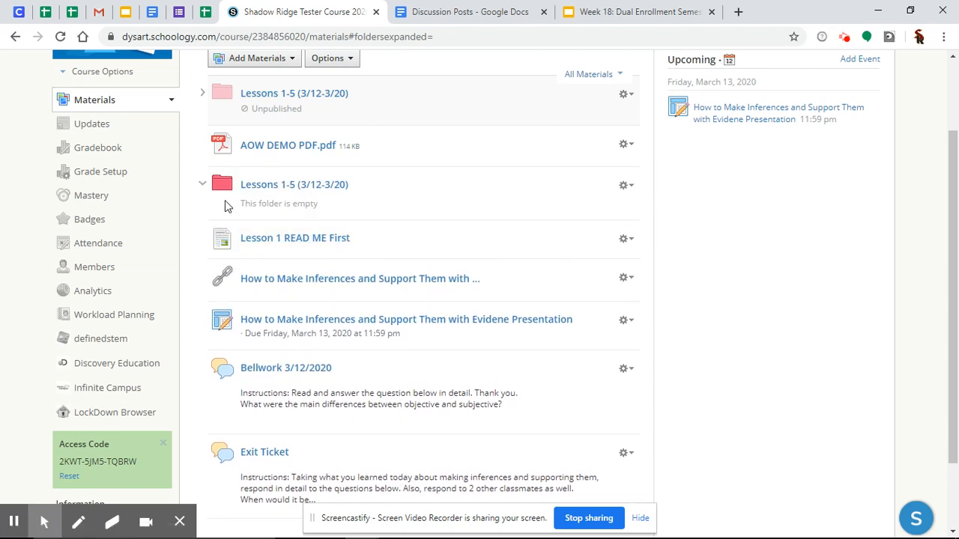
pyautogui.moveTo(226, 241)
pyautogui.mouseDown()
pyautogui.moveTo(227, 217)
pyautogui.moveTo(239, 265)
pyautogui.moveTo(241, 238)
pyautogui.mouseUp()
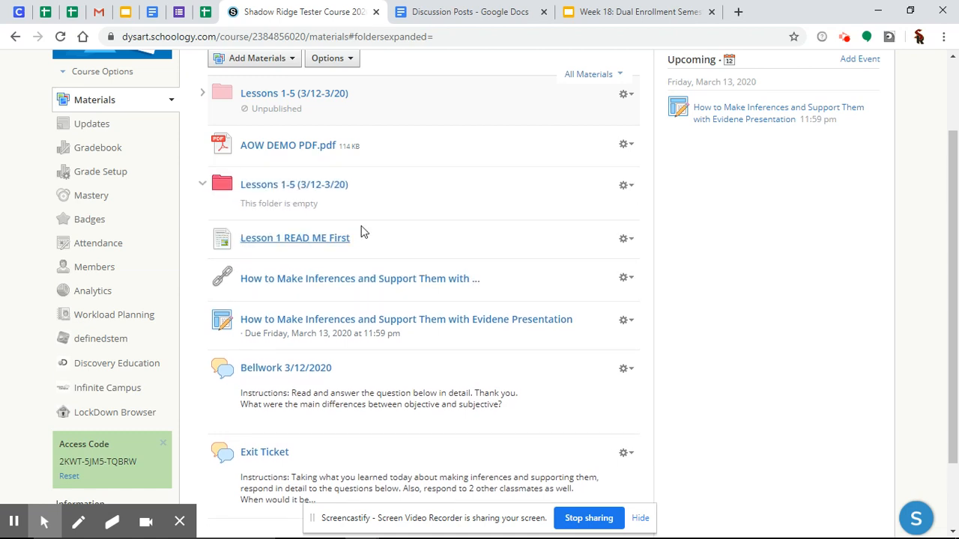
# - Move the Lesson 1 READ ME First page into the second-listed destination folder, "Lessons 1-5 (3/12-3/20)"
pyautogui.click(626, 240)
pyautogui.click(635, 299)
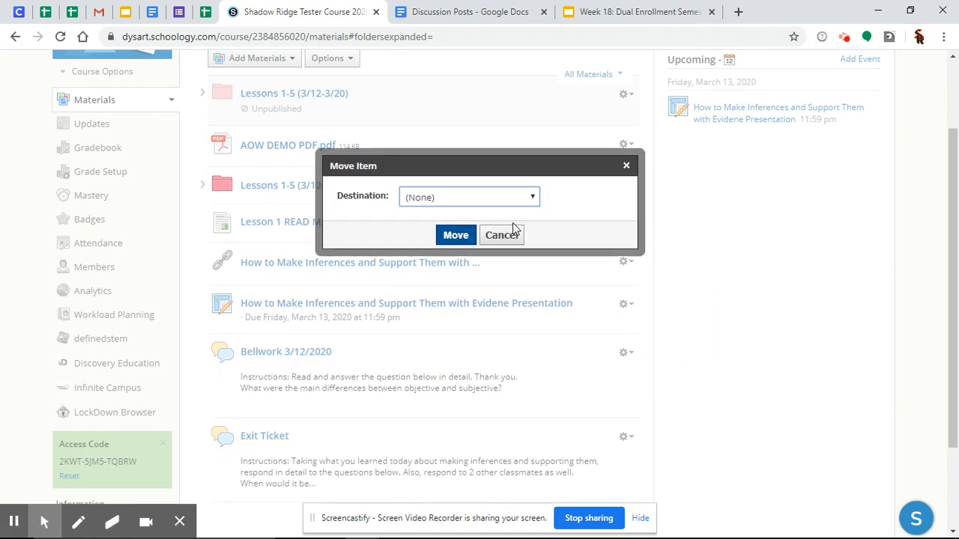
pyautogui.click(457, 197)
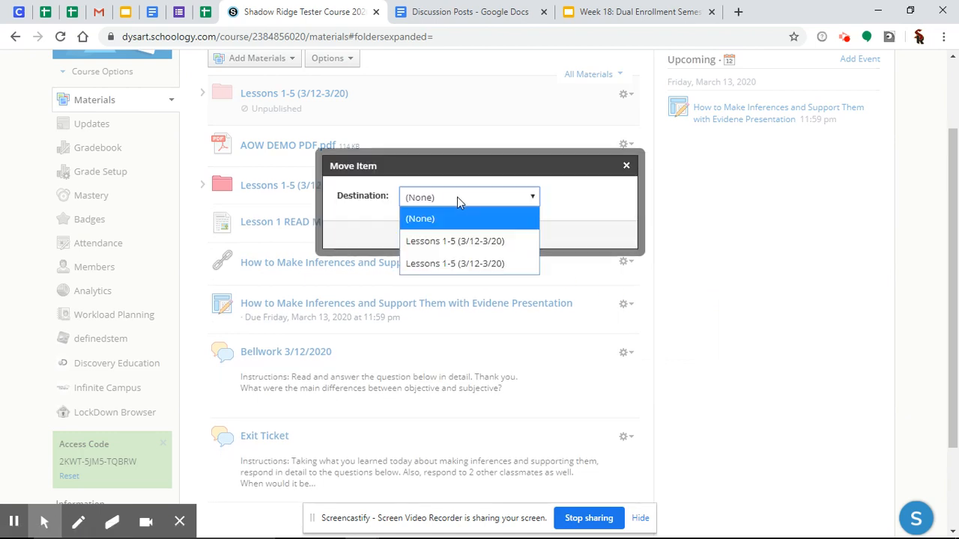
pyautogui.click(454, 264)
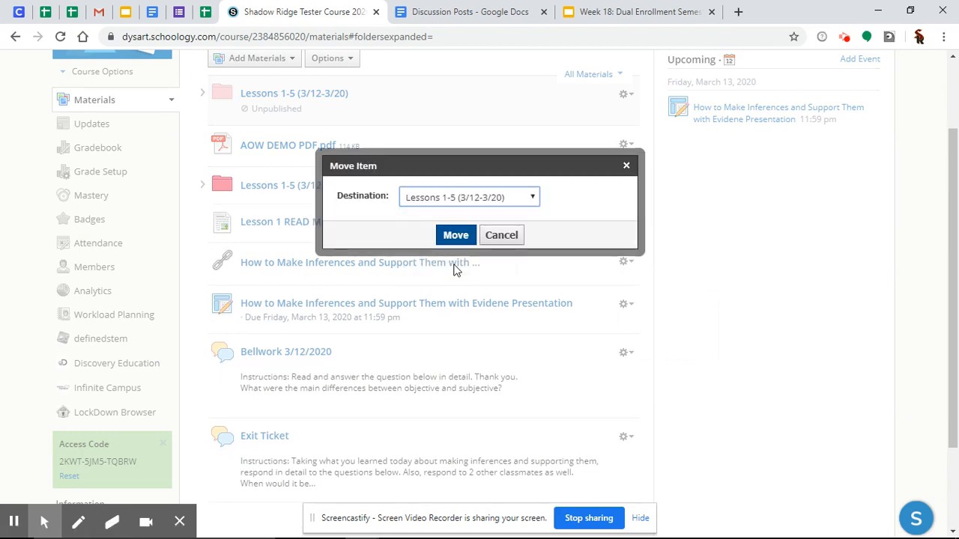
pyautogui.click(454, 235)
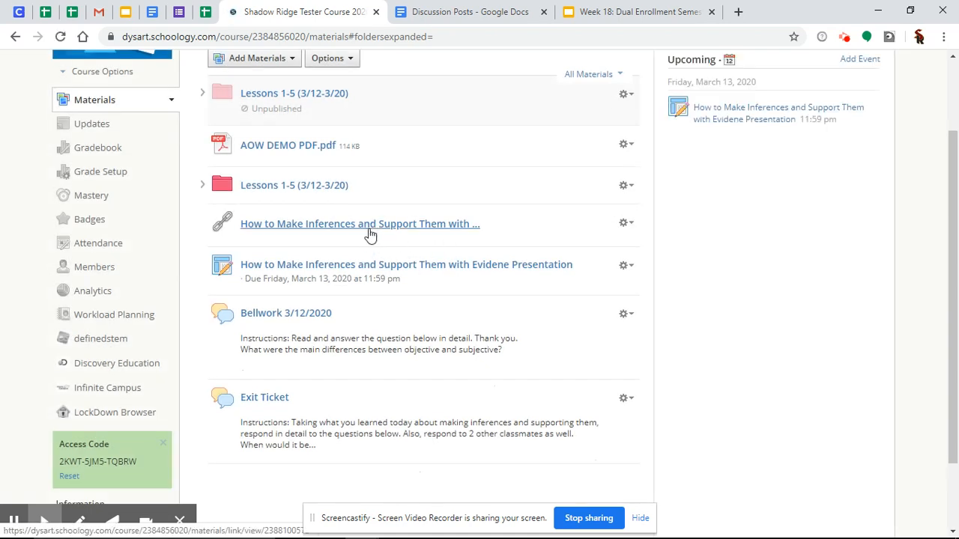
# - Move the "How to Make Inferences and Support Them with ..." link into the first-listed, unpublished "Lessons 1-5 (3/12-3/20)" folder
pyautogui.click(627, 222)
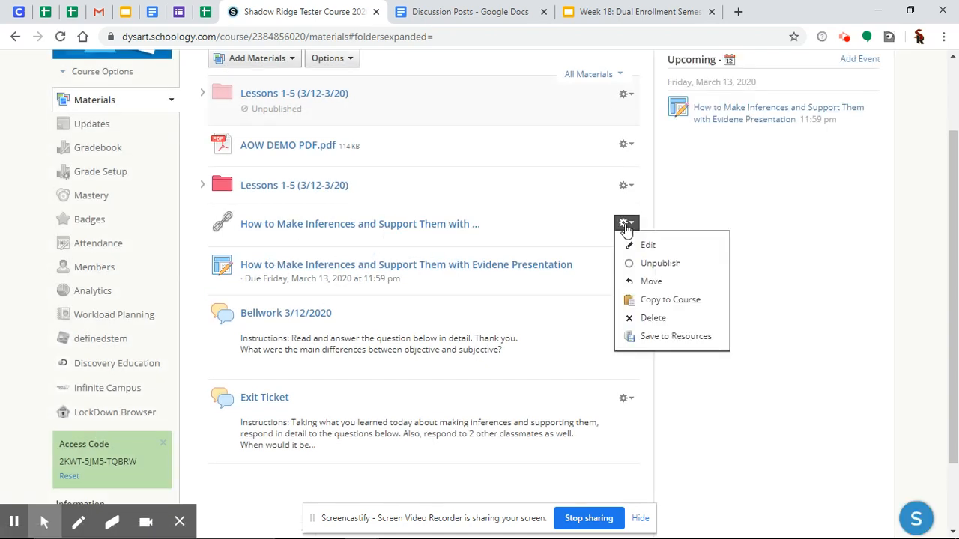
pyautogui.click(644, 281)
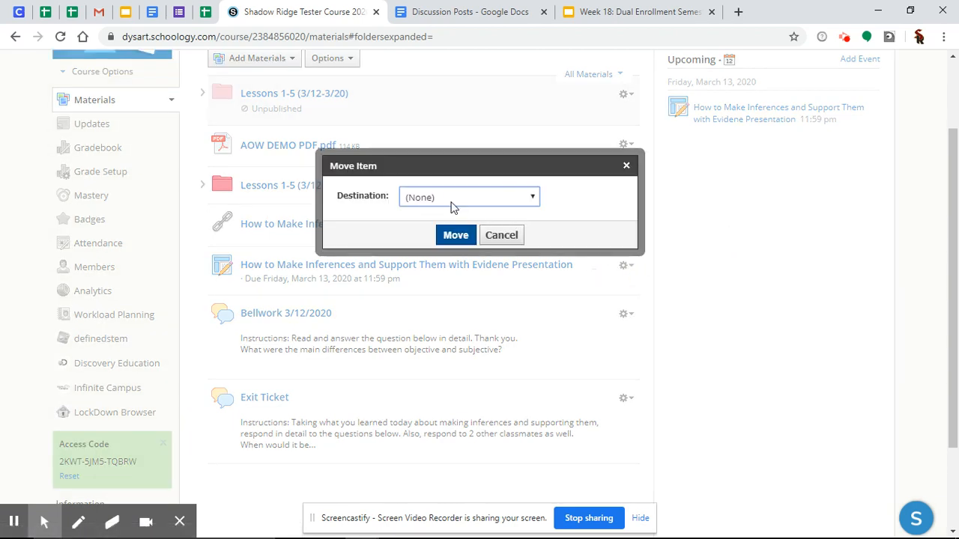
pyautogui.click(451, 198)
pyautogui.click(455, 240)
pyautogui.click(453, 236)
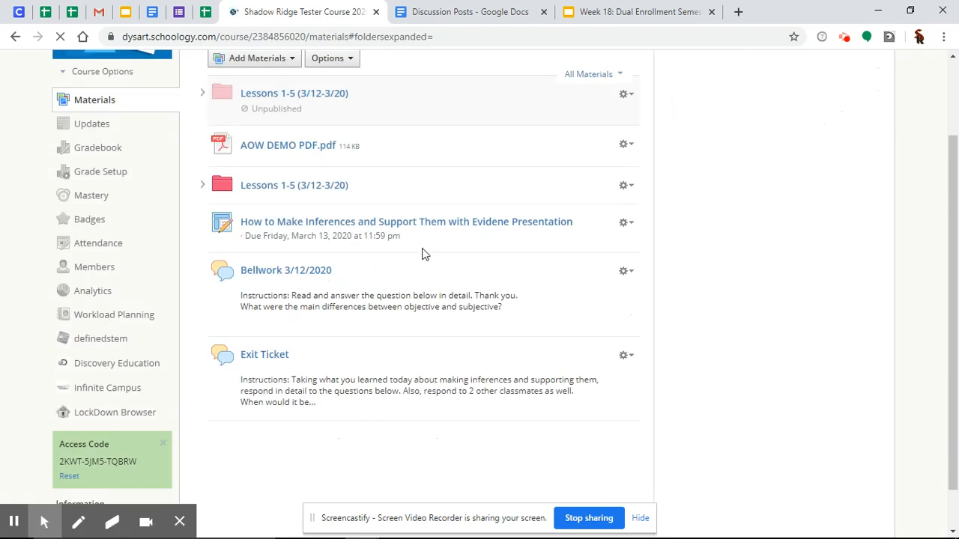
pyautogui.click(625, 272)
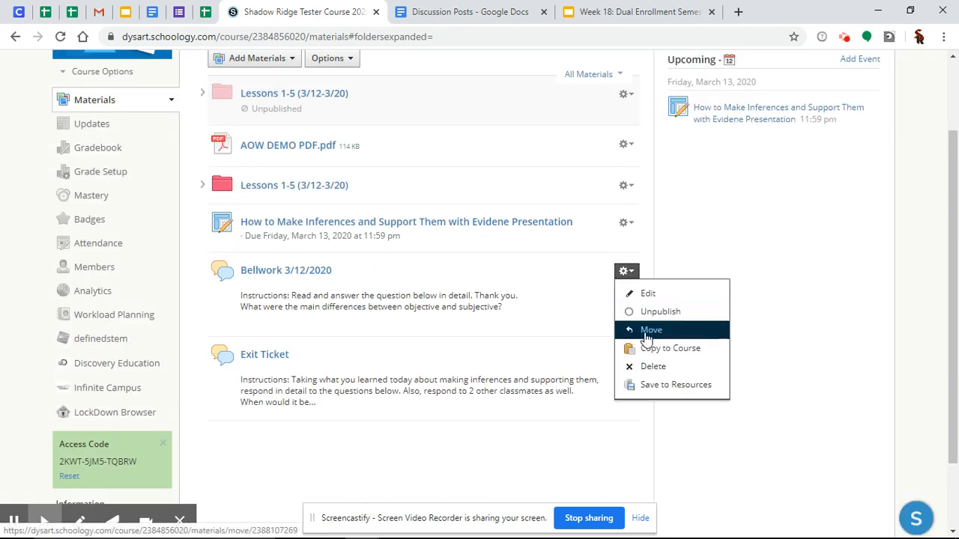
pyautogui.click(642, 329)
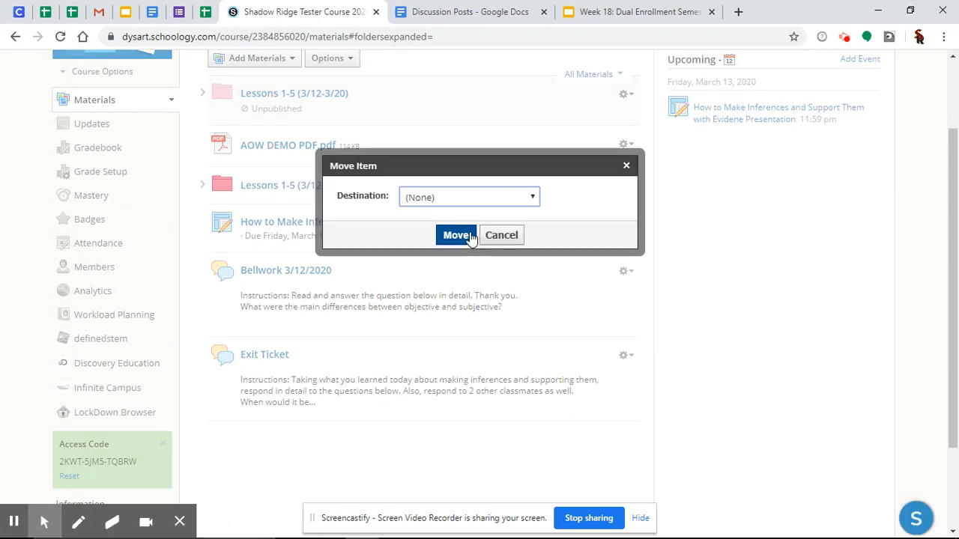
pyautogui.click(502, 237)
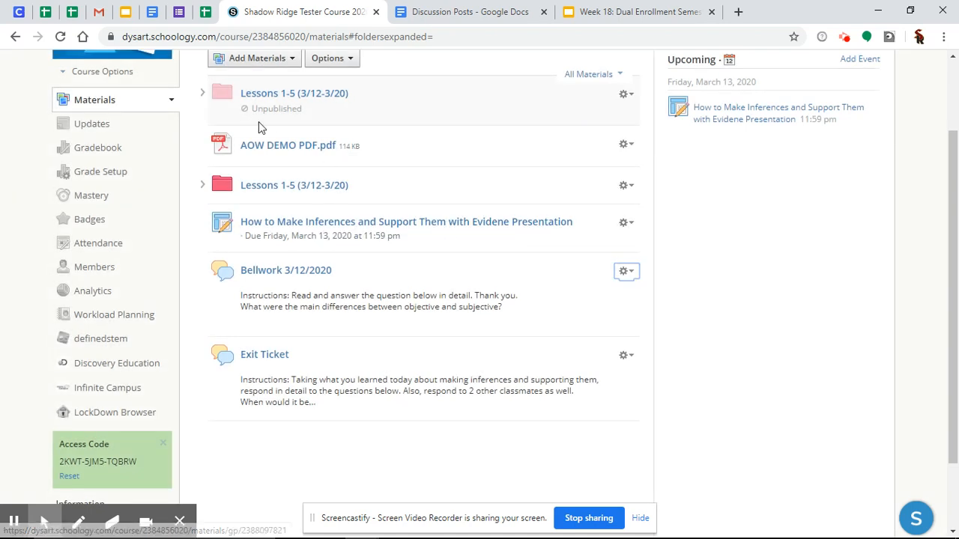
# - Expand the unpublished "Lessons 1-5 (3/12-3/20)" folder to review its lesson materials
pyautogui.click(626, 96)
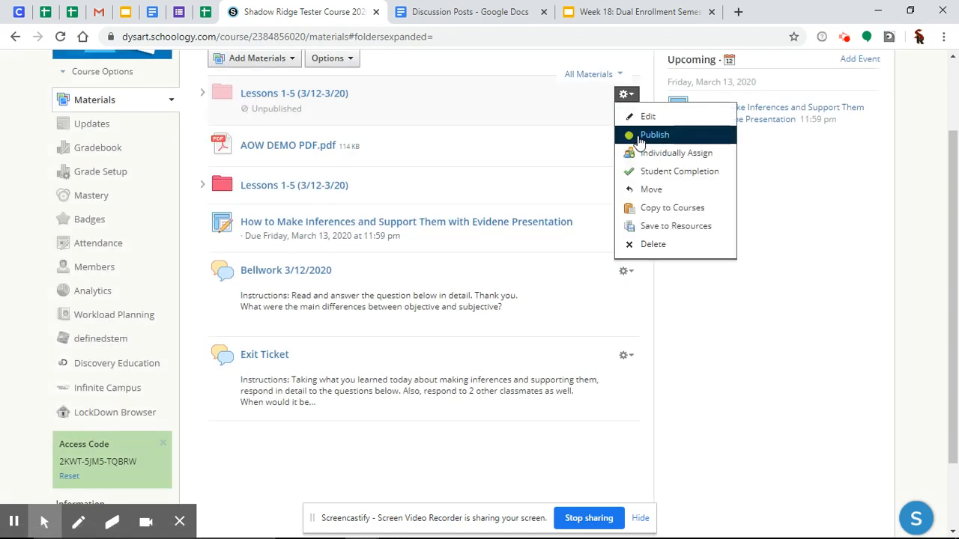
pyautogui.click(202, 95)
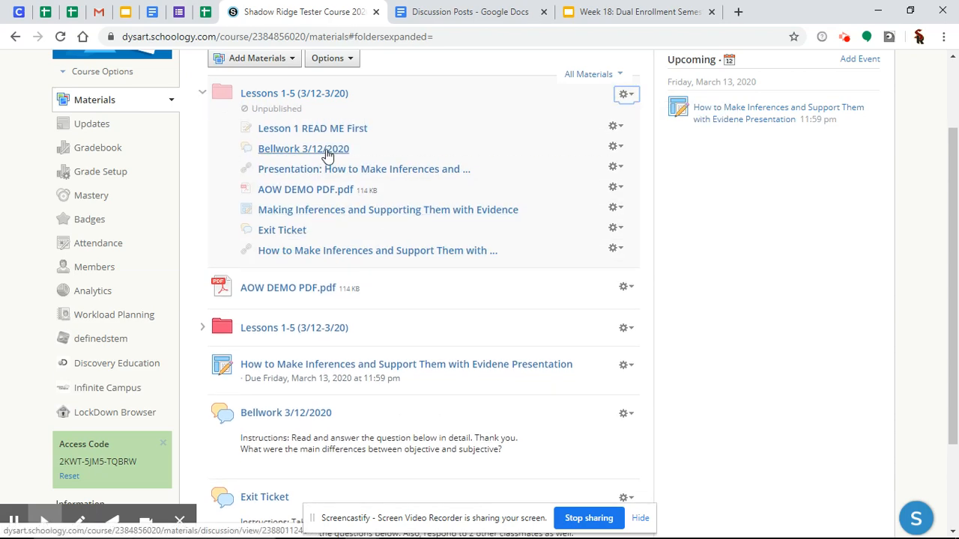
# - Examine the order of the lesson materials inside the unpublished "Lessons 1-5 (3/12-3/20)" folder at a larger size
pyautogui.hotkey('ctrl', '+')
pyautogui.hotkey('ctrl', '+')
pyautogui.hotkey('ctrl', '+')
pyautogui.hotkey('ctrl', '+')
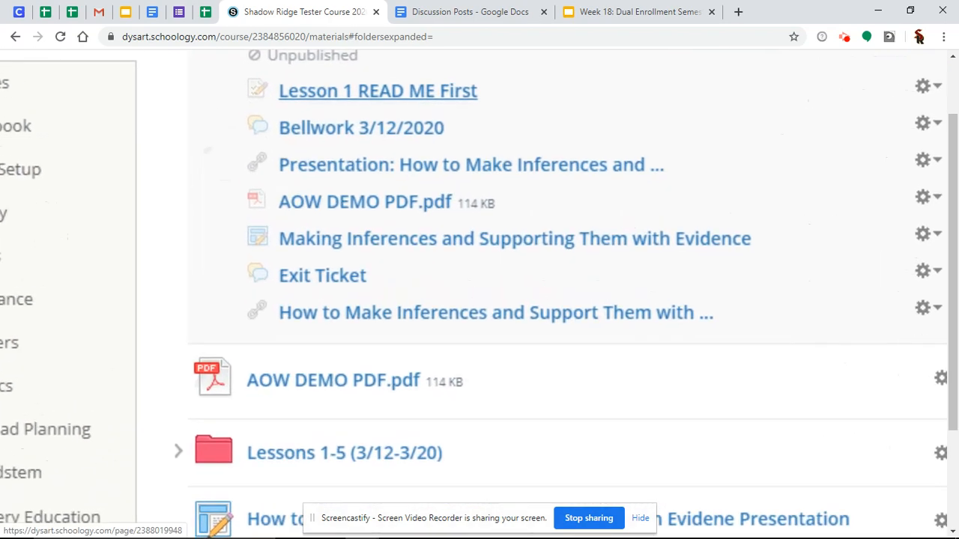
pyautogui.scroll(1, 479, 285)
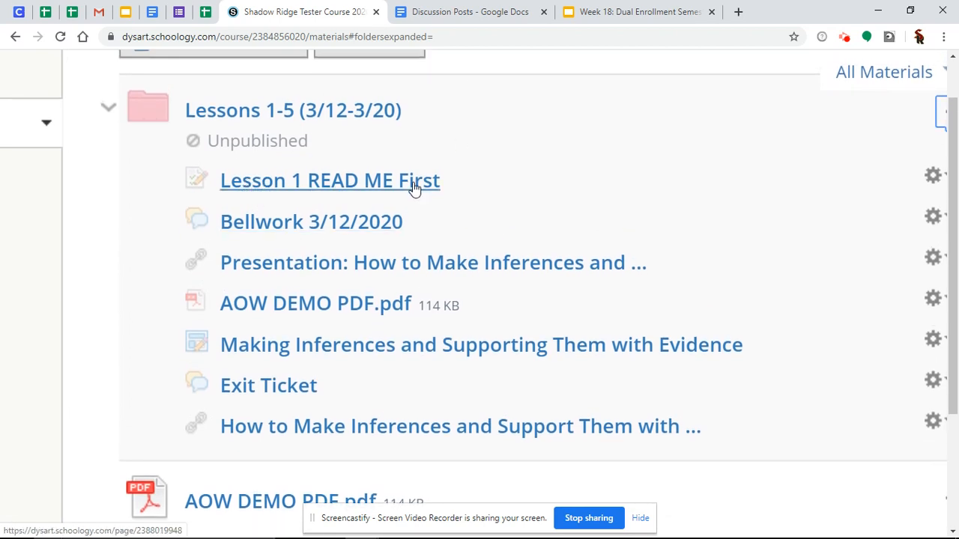
pyautogui.moveTo(407, 192); pyautogui.dragTo(293, 235)
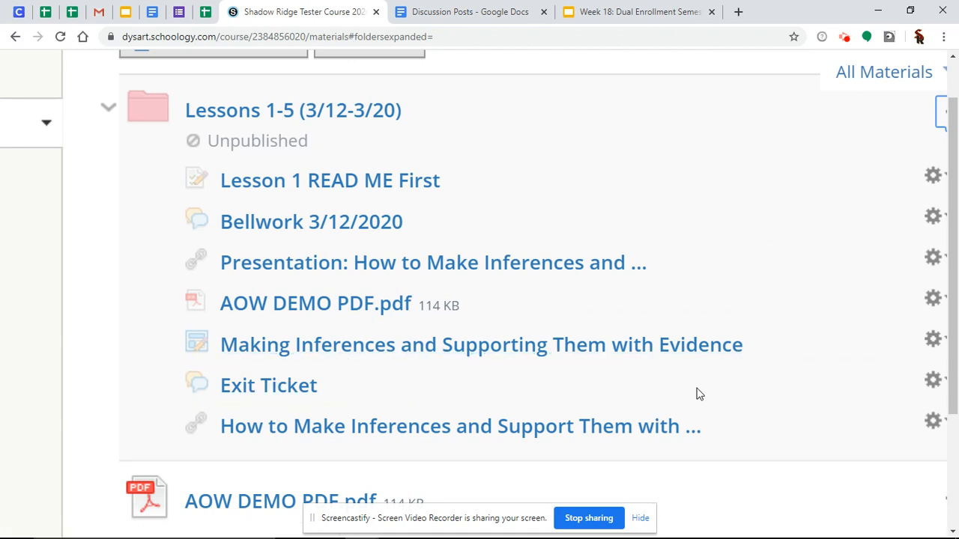
# - Delete the "How to Make Inferences and Support Them with ..." link from the unpublished "Lessons 1-5 (3/12-3/20)" folder
pyautogui.hscroll(1, 653, 378)
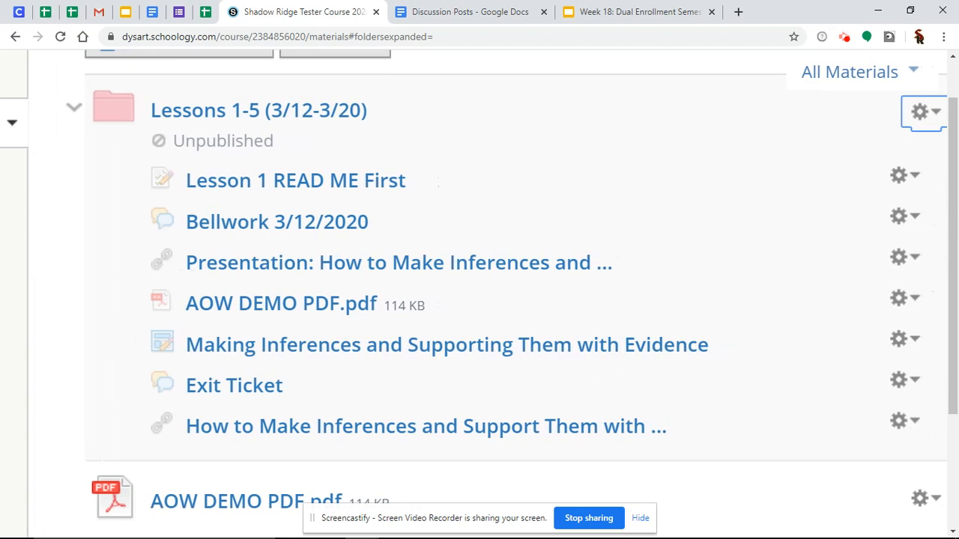
pyautogui.click(897, 422)
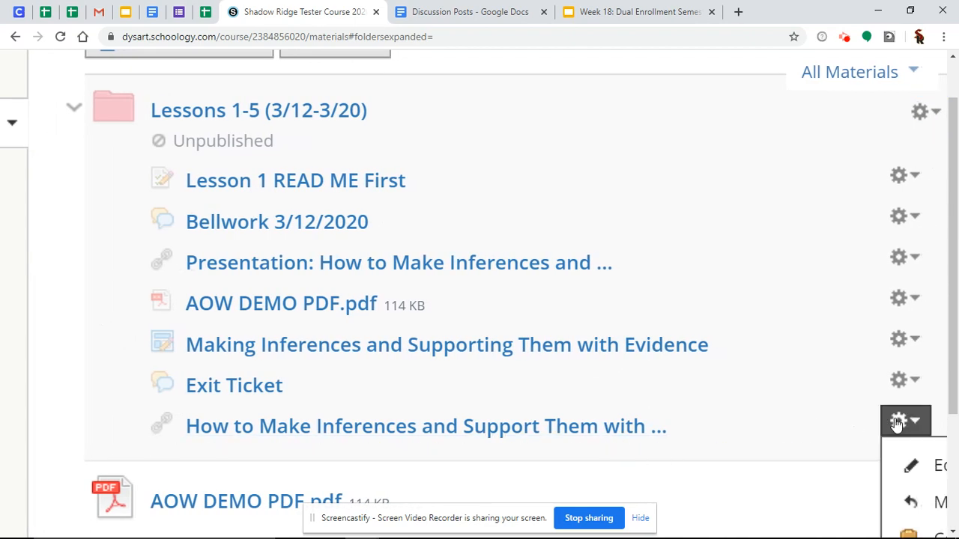
pyautogui.scroll(-1, 668, 459)
pyautogui.scroll(-1, 862, 449)
pyautogui.hscroll(3, 861, 450)
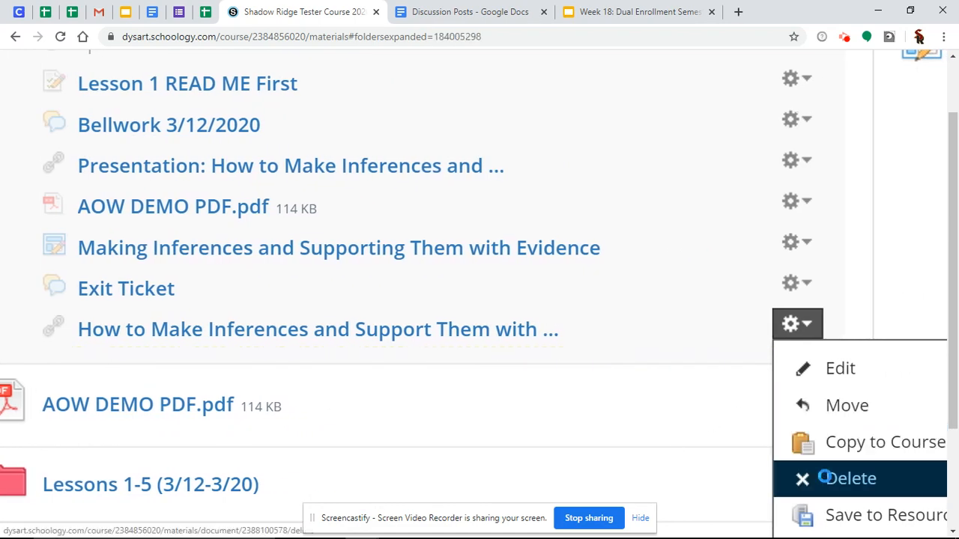
pyautogui.click(827, 480)
pyautogui.click(498, 294)
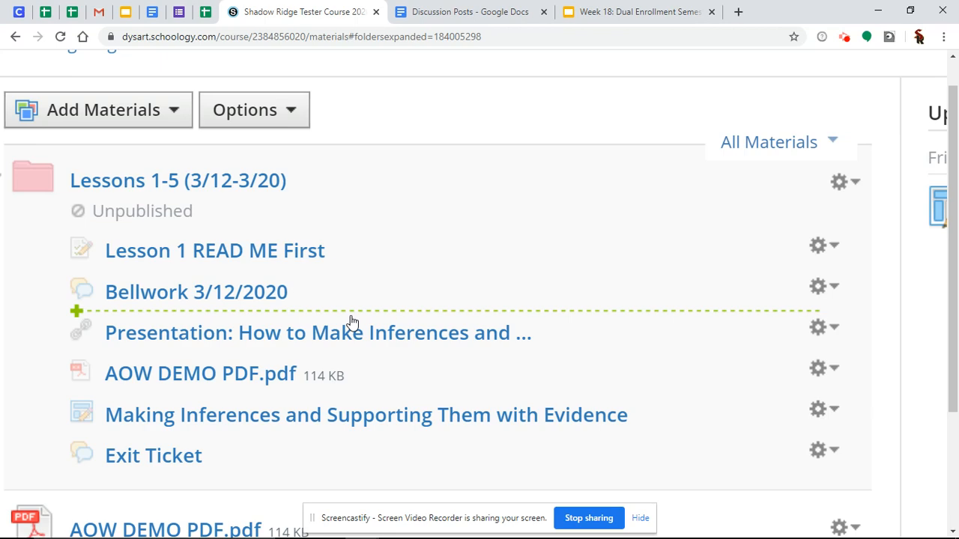
# - Examine the Upcoming assignments list and its due dates, and review the materials in the unpublished "Lessons 1-5 (3/12-3/20)" folder
pyautogui.scroll(-3, 550, 188)
pyautogui.hscroll(5, 594, 253)
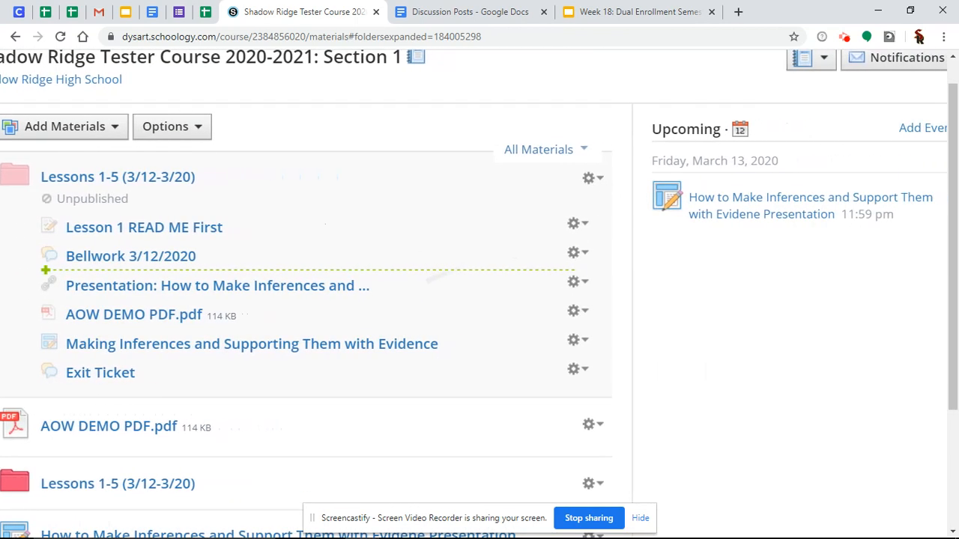
pyautogui.scroll(5, 767, 258)
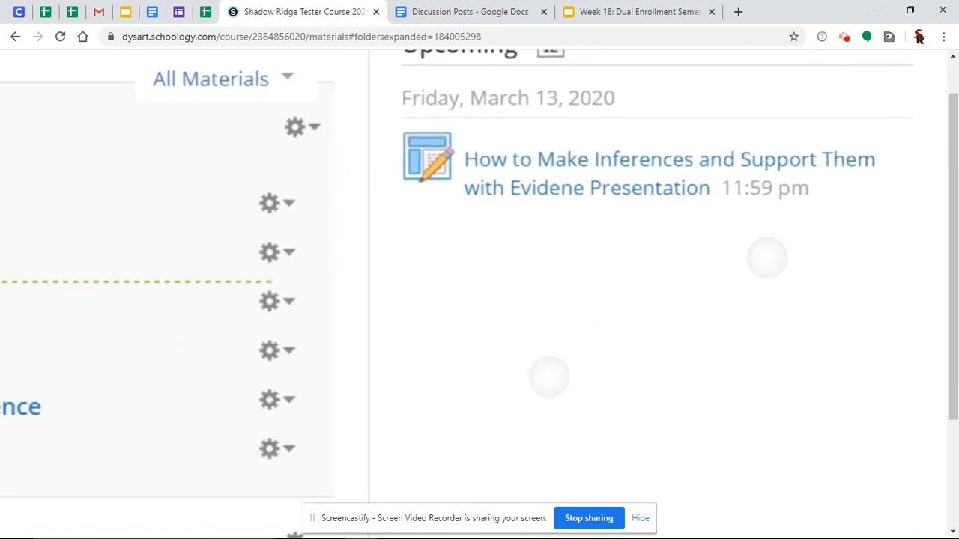
pyautogui.scroll(-4, 767, 257)
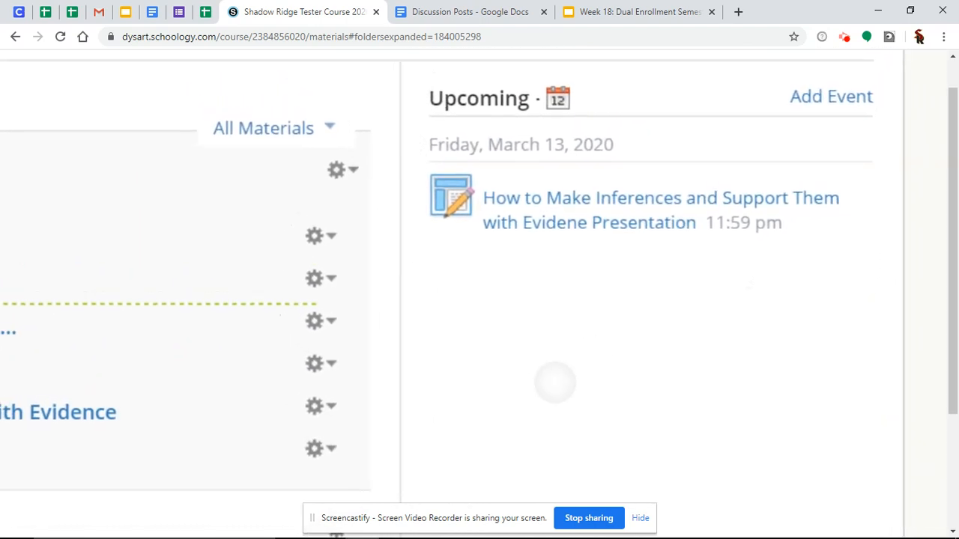
pyautogui.scroll(-1, 555, 383)
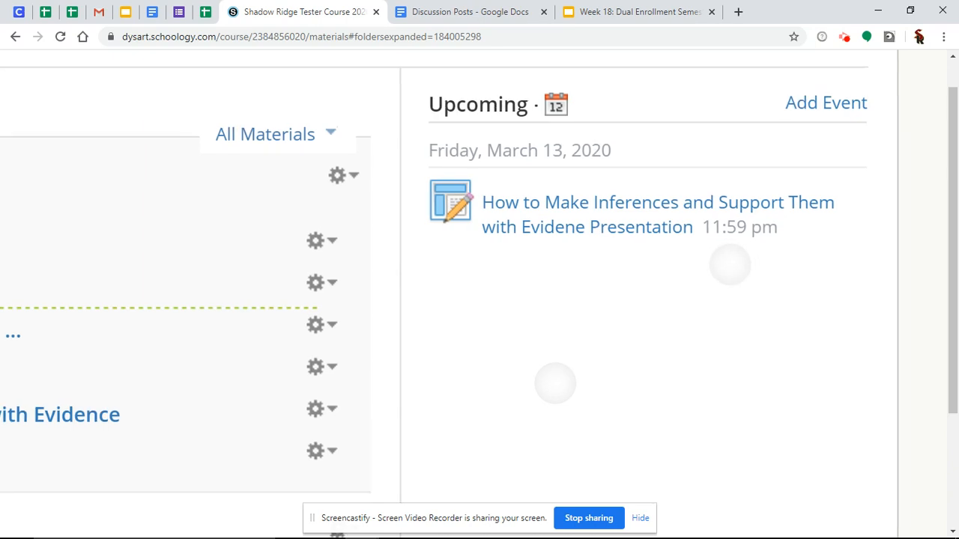
pyautogui.scroll(-1, 555, 383)
pyautogui.rightClick(693, 255)
pyautogui.scroll(-1, 555, 383)
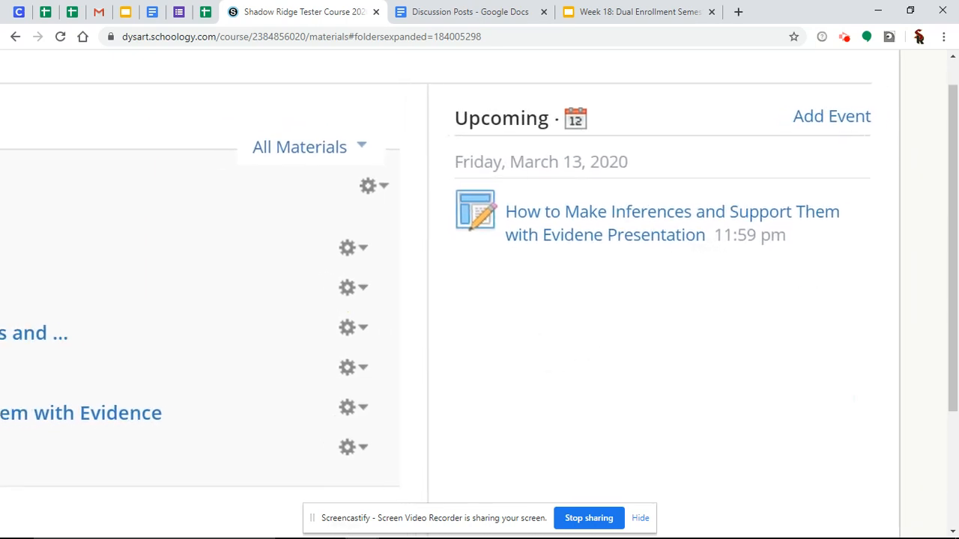
pyautogui.hscroll(-6, 450, 292)
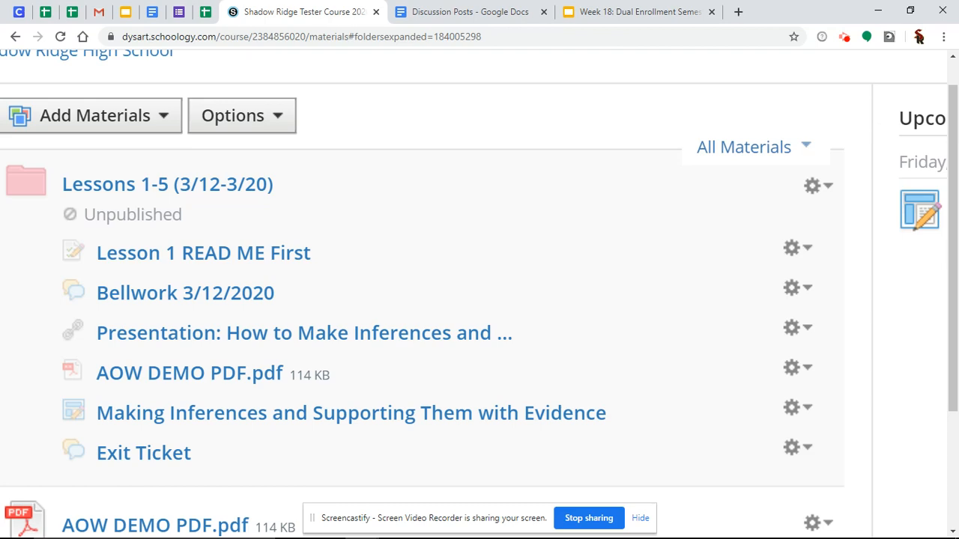
pyautogui.scroll(-5, 406, 234)
pyautogui.scroll(1, 407, 234)
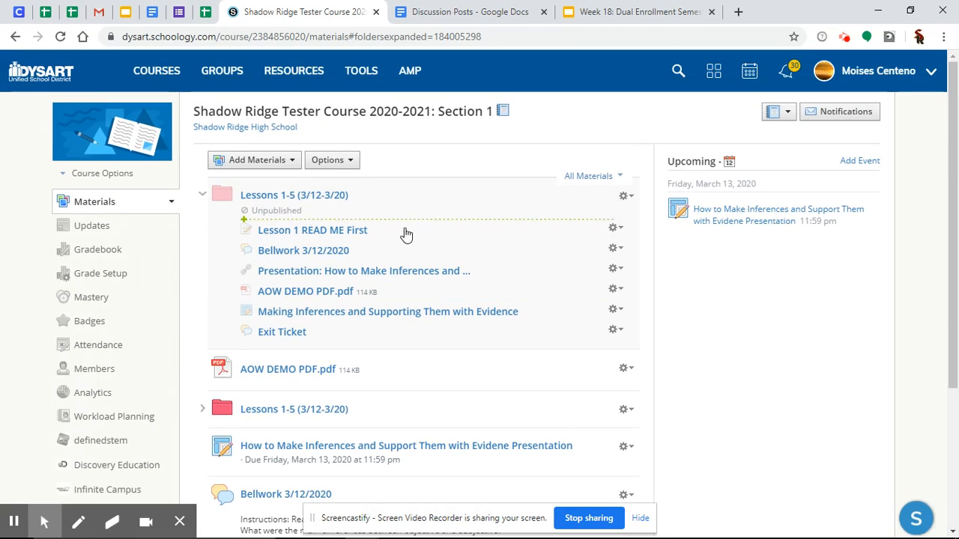